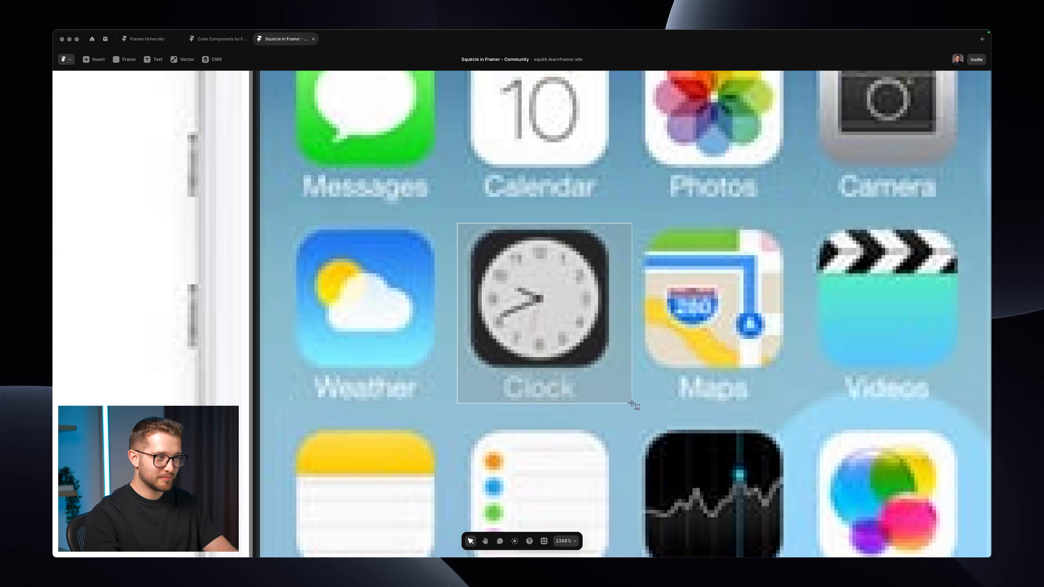
Compare the rounded rectangle, the squircle and the red overlay of both shapes, examining how their corners differ
key(shift+1)
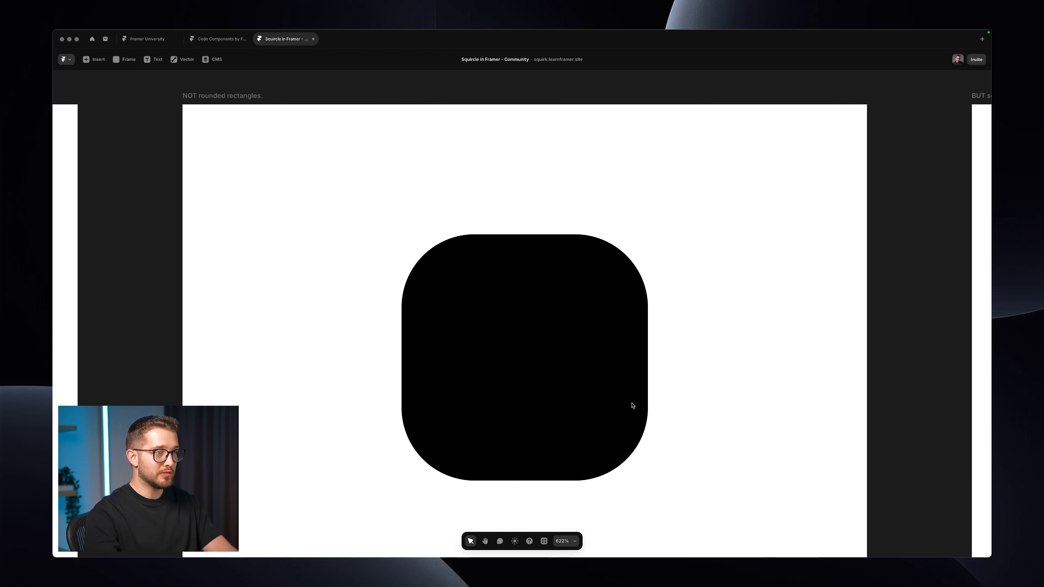
scroll(633, 406, down, 2)
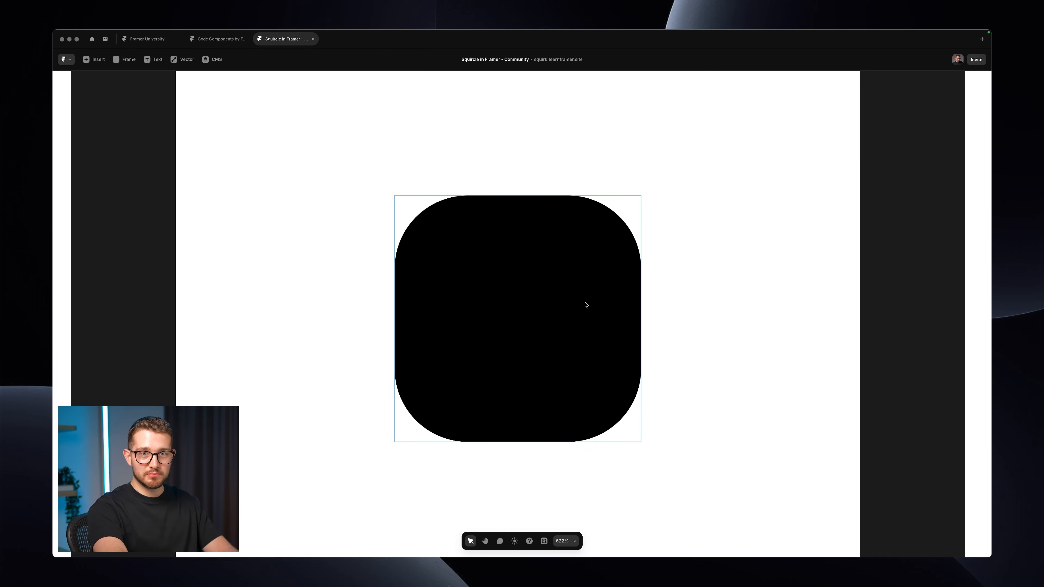
scroll(586, 305, right, 20)
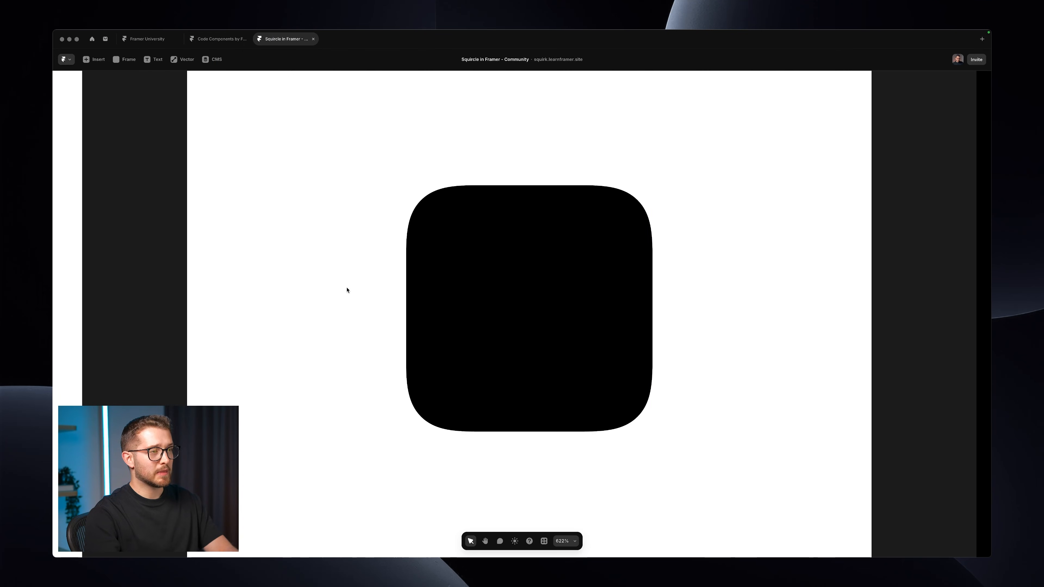
scroll(488, 224, down, 3)
scroll(486, 222, right, 8)
scroll(330, 243, left, 2)
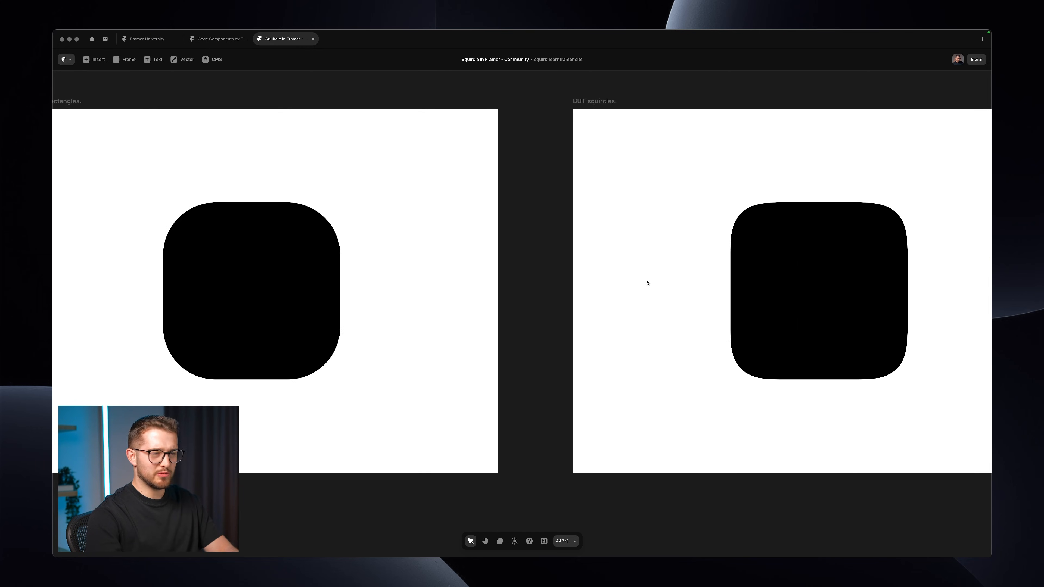
scroll(648, 282, right, 12)
scroll(574, 256, right, 10)
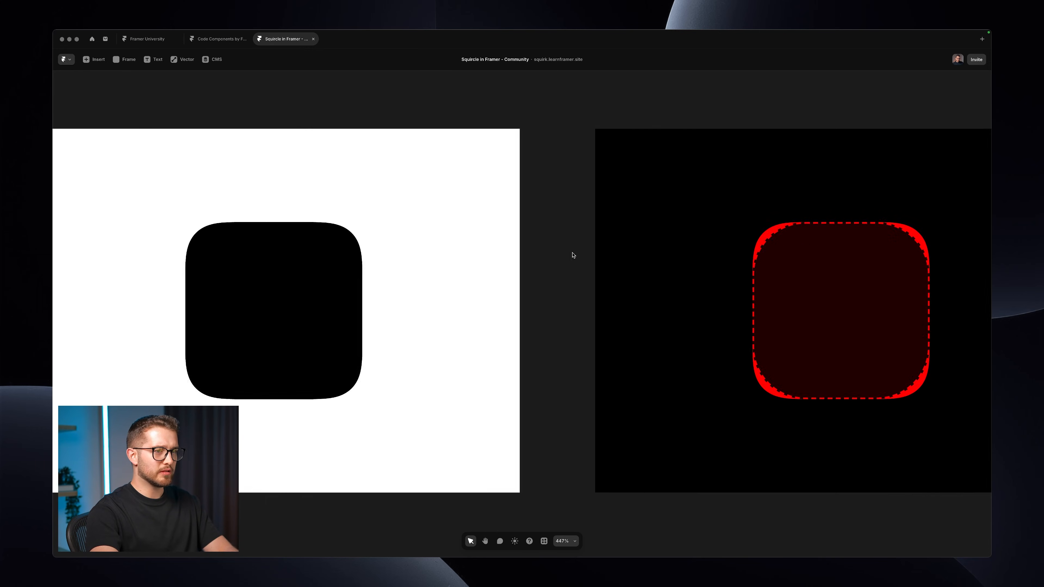
scroll(576, 263, up, 5)
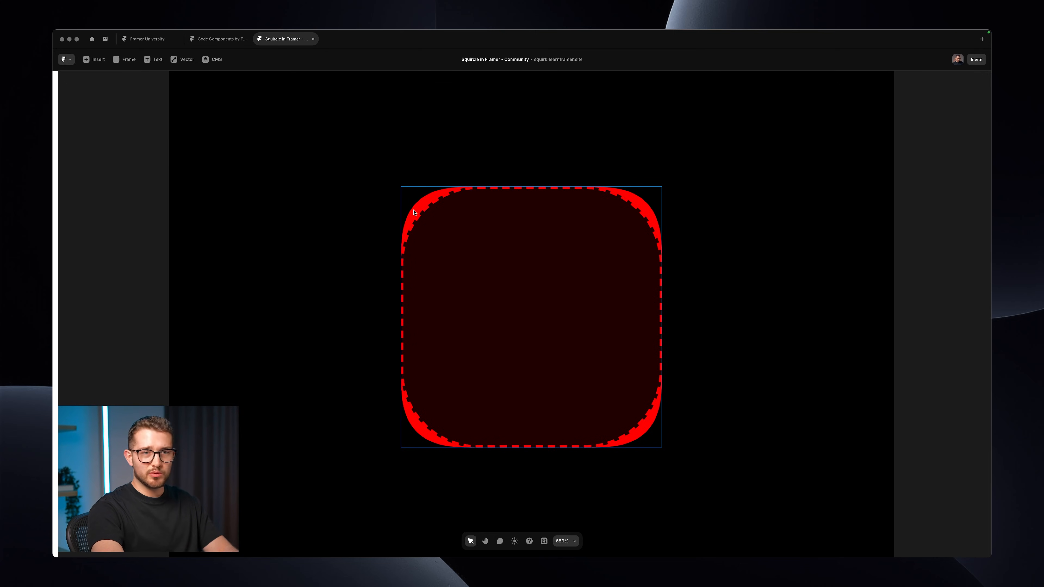
key(super+backslash)
scroll(412, 212, up, 5)
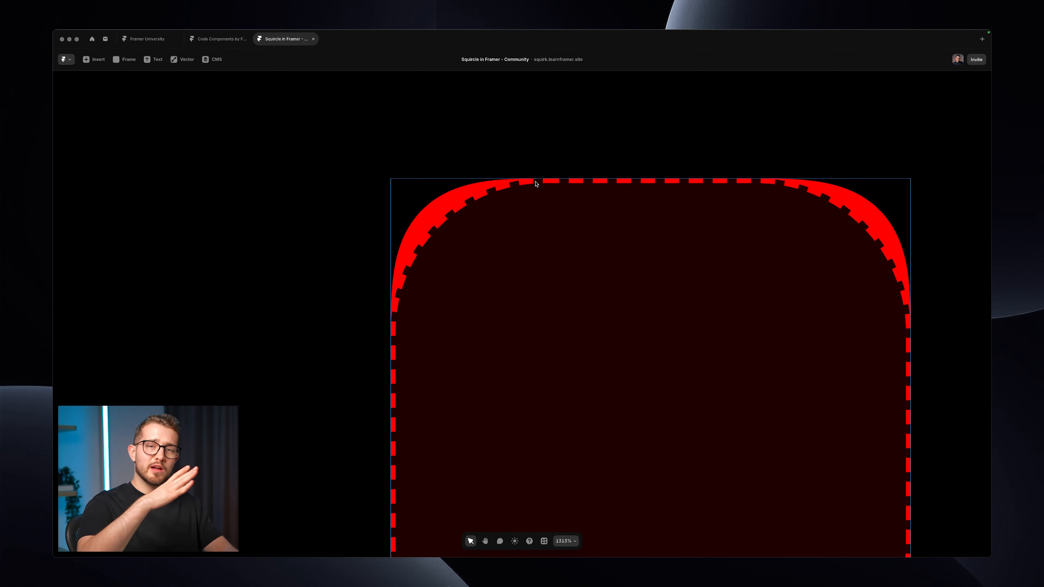
scroll(535, 184, down, 5)
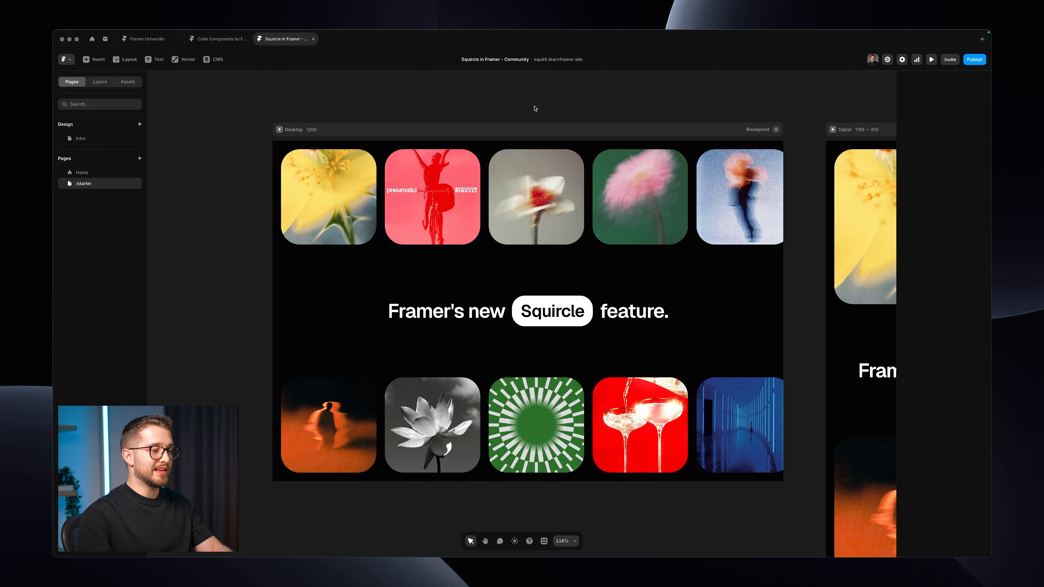
scroll(535, 108, up, 1)
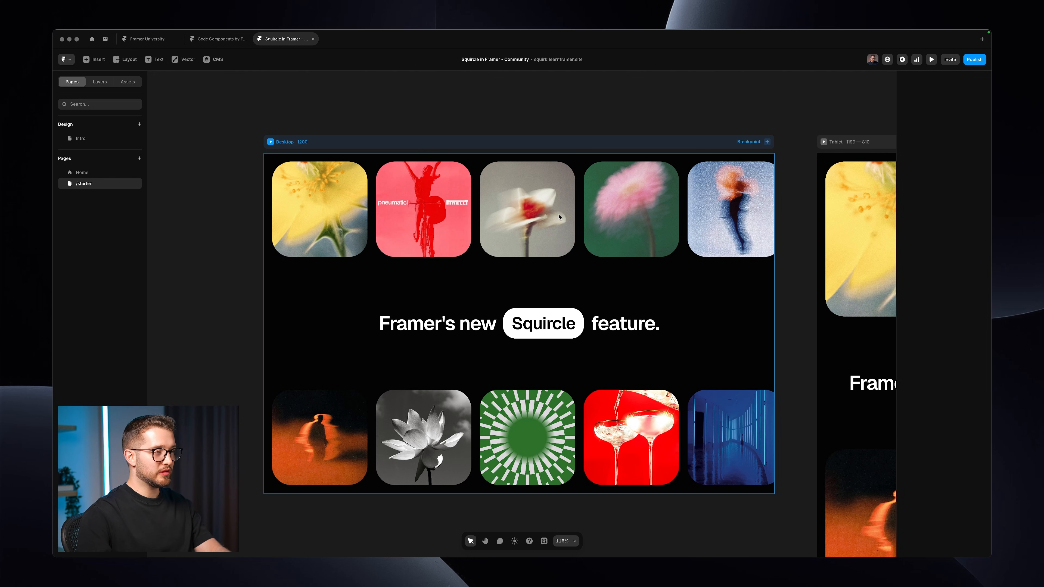
key(super+backslash)
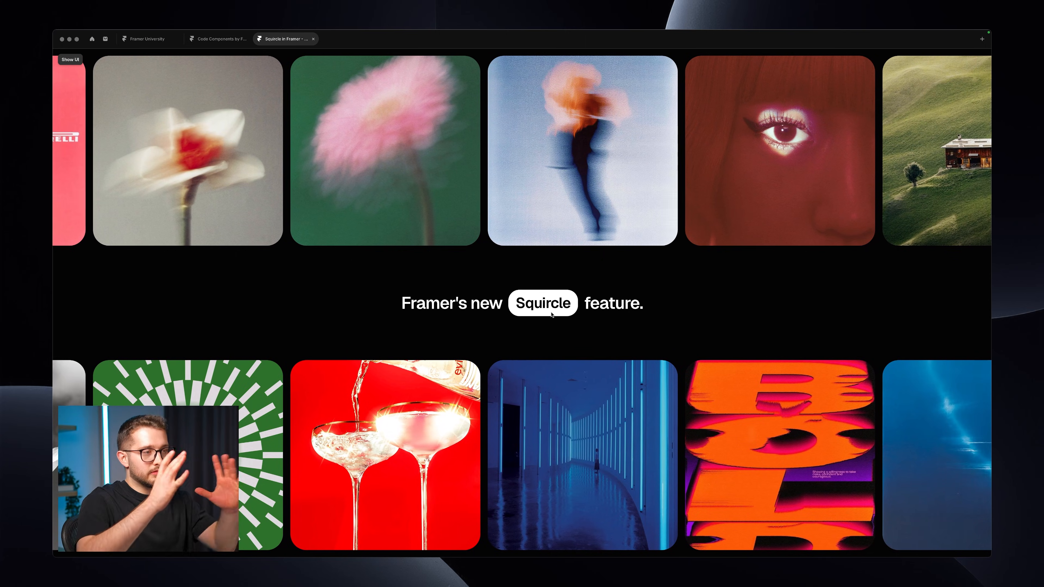
key(super+backslash)
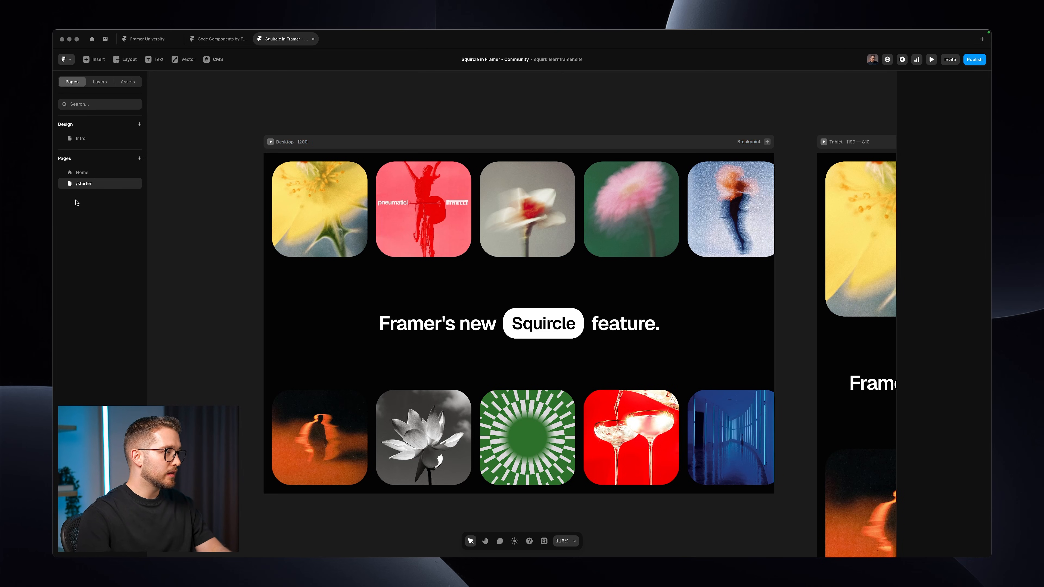
Expand the Desktop layers of the /starter page down to TOP's CONTENT and select all seven Square layers
click(83, 185)
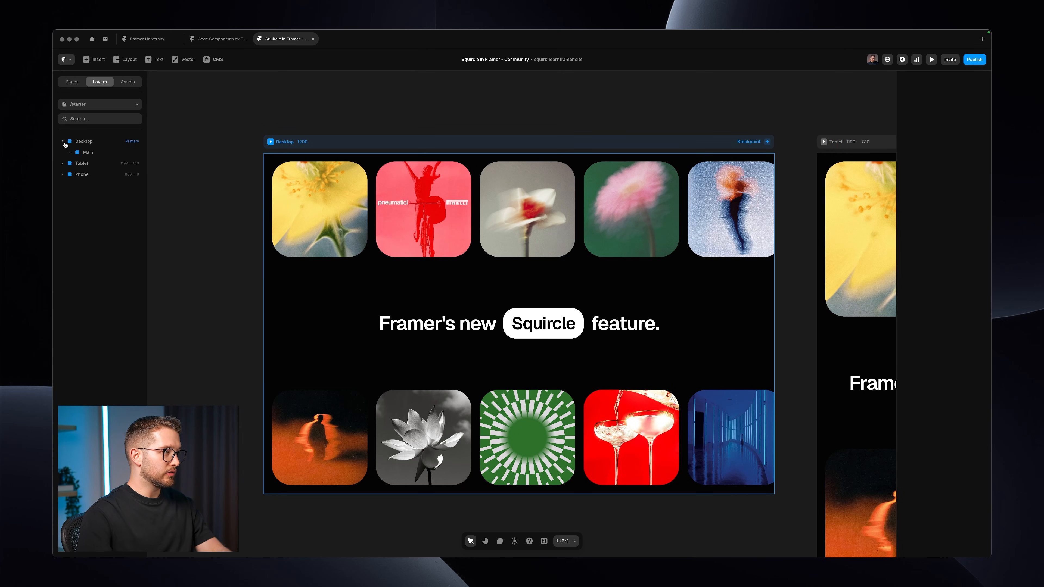
click(70, 152)
click(73, 163)
click(85, 174)
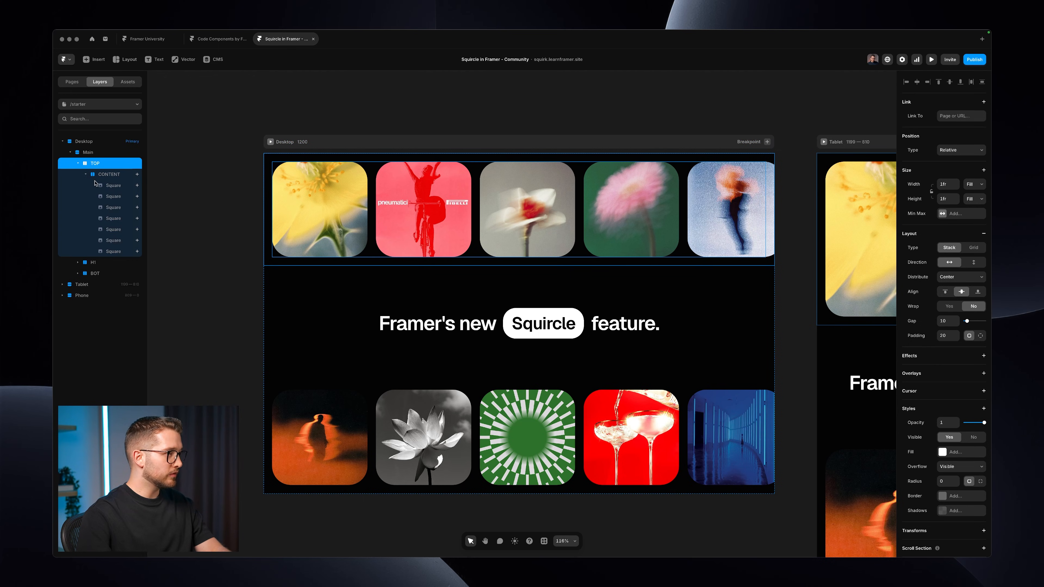
click(99, 186)
shift+click(107, 252)
Expand the H1 and BOT layers and add all seven Square layers in BOT's CONTENT to the selection
click(78, 262)
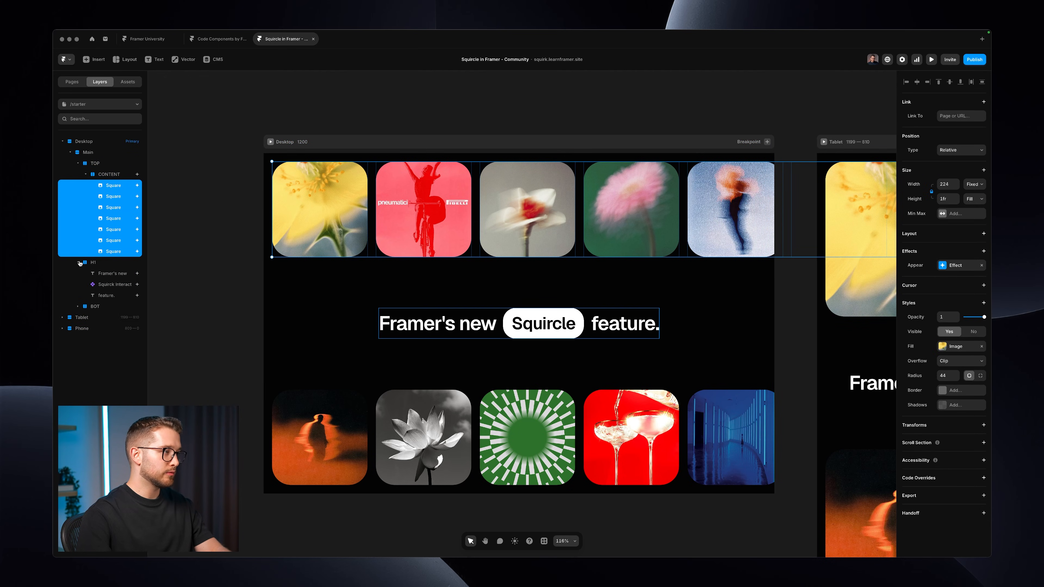
click(84, 317)
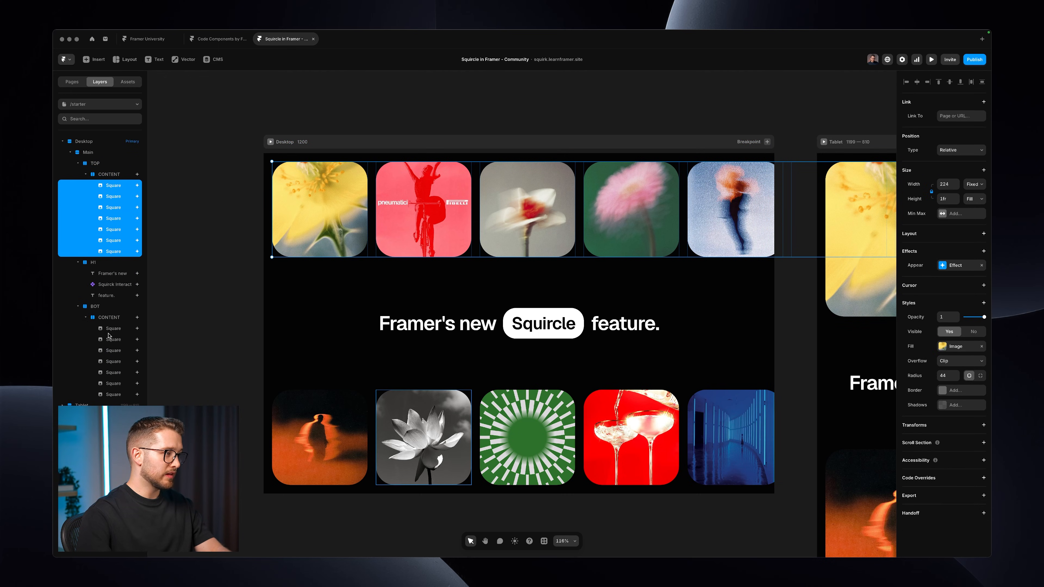
scroll(491, 284, up, 3)
scroll(490, 284, up, 2)
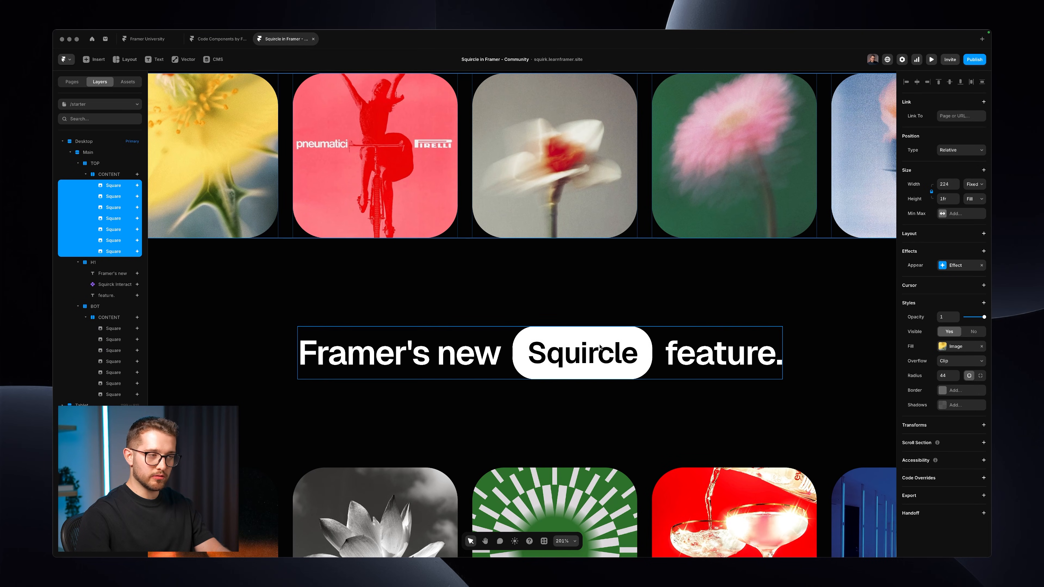
scroll(498, 333, down, 5)
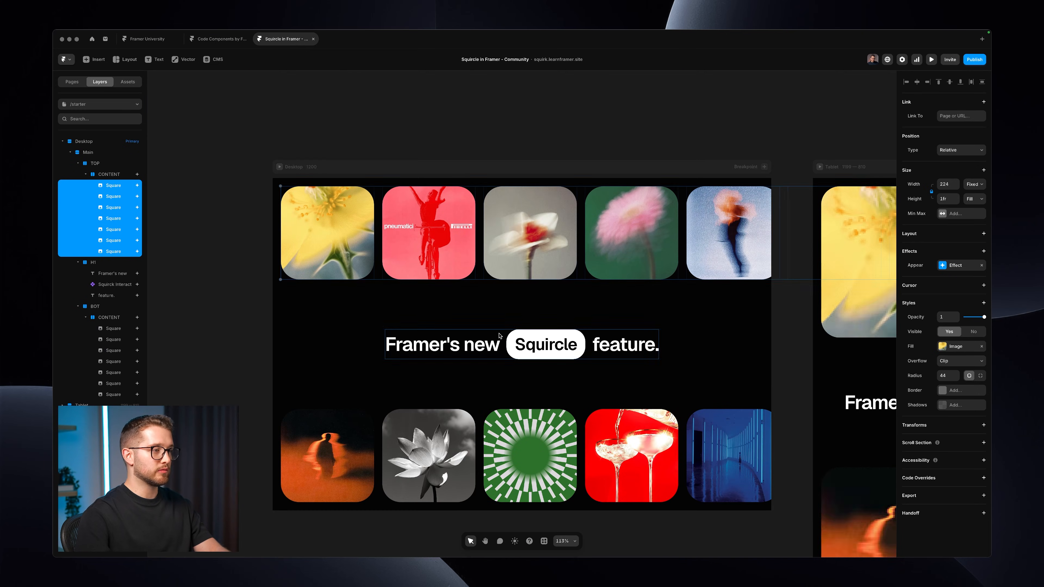
shift+click(124, 328)
shift+click(122, 339)
shift+click(120, 350)
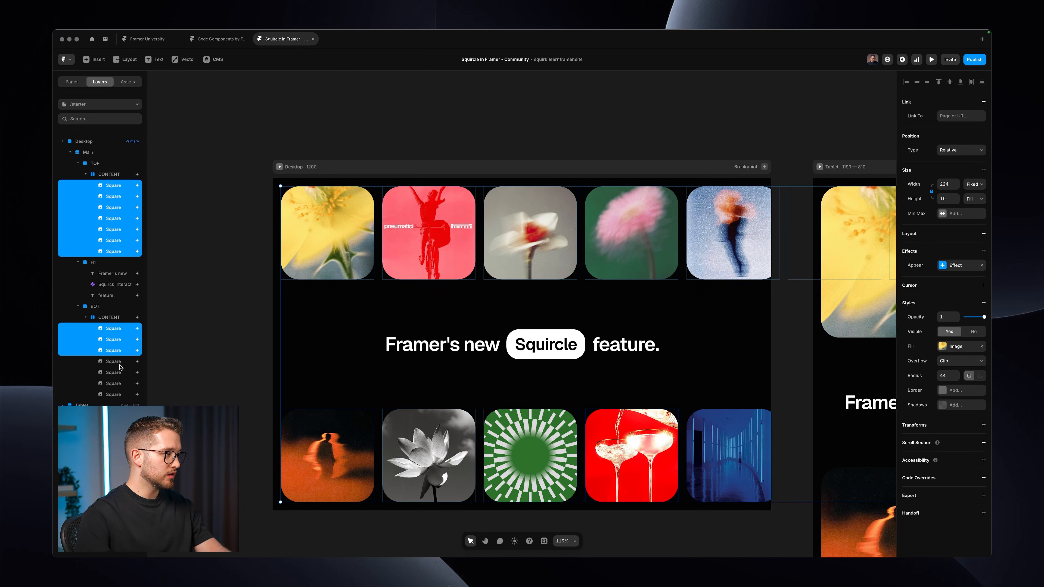
shift+click(119, 362)
shift+click(120, 372)
shift+click(120, 383)
shift+click(120, 395)
Add the Squircle style to all selected Square image layers
scroll(529, 325, down, 2)
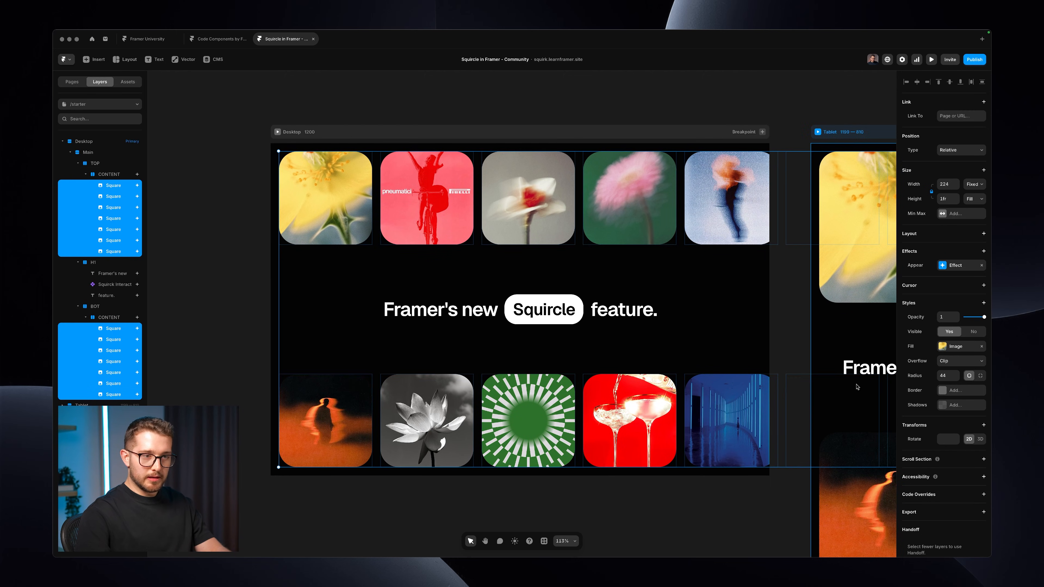
scroll(922, 382, down, 1)
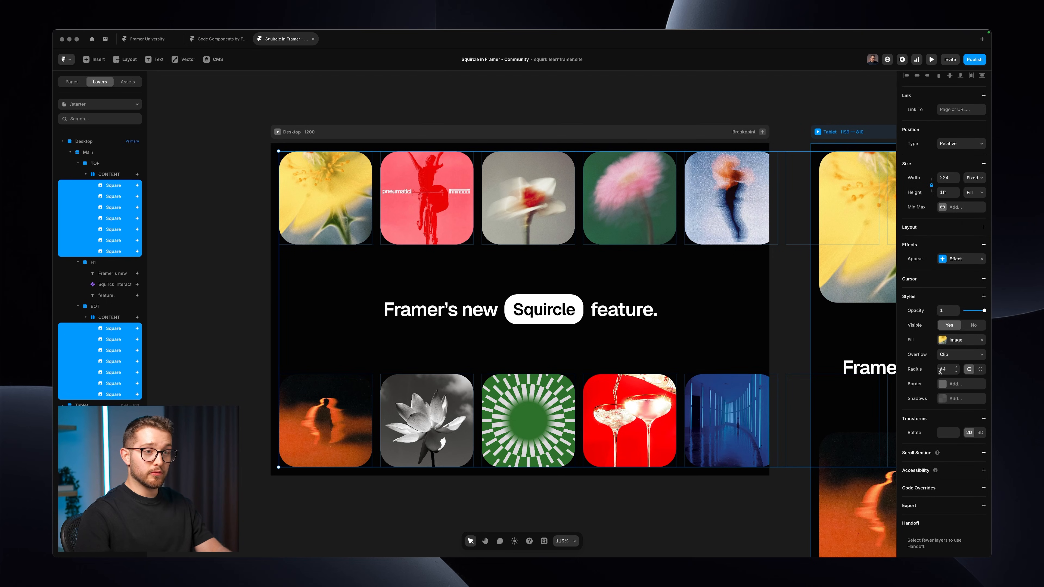
scroll(941, 370, up, 1)
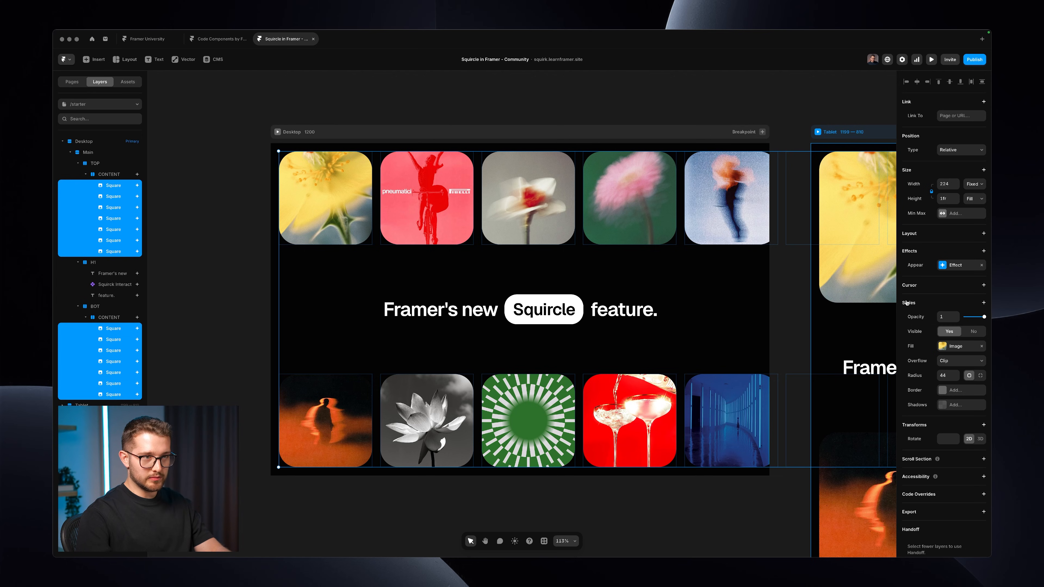
click(984, 303)
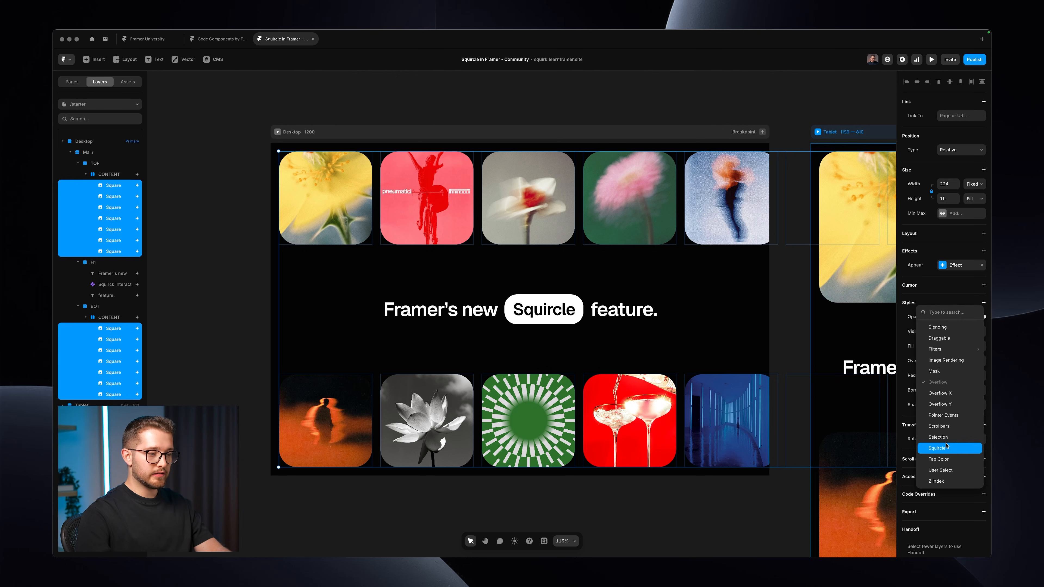
click(946, 446)
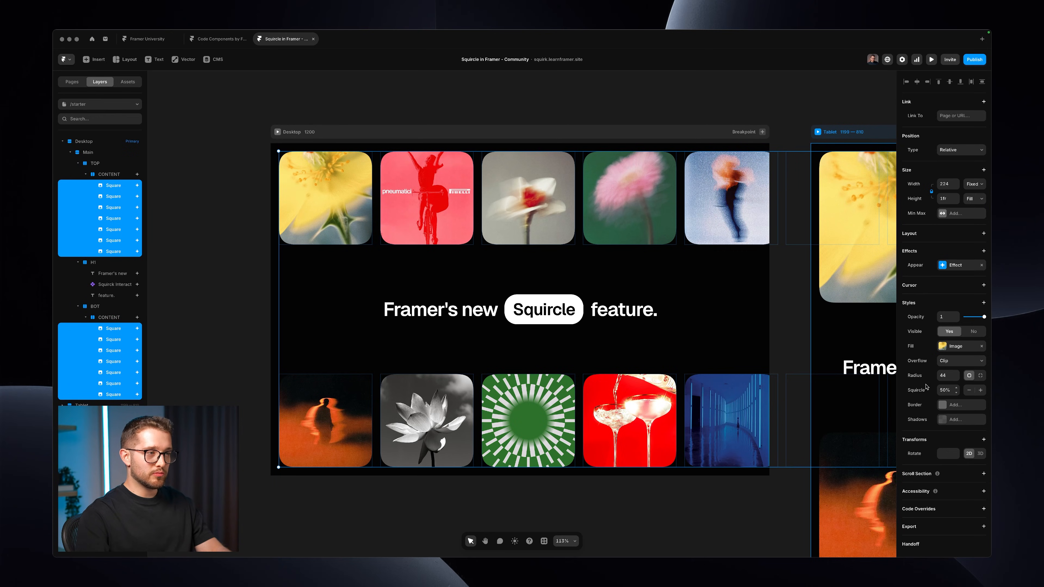
Inspect the image corners up close and set the Squircle value of the selected squares to 0%
scroll(598, 340, up, 5)
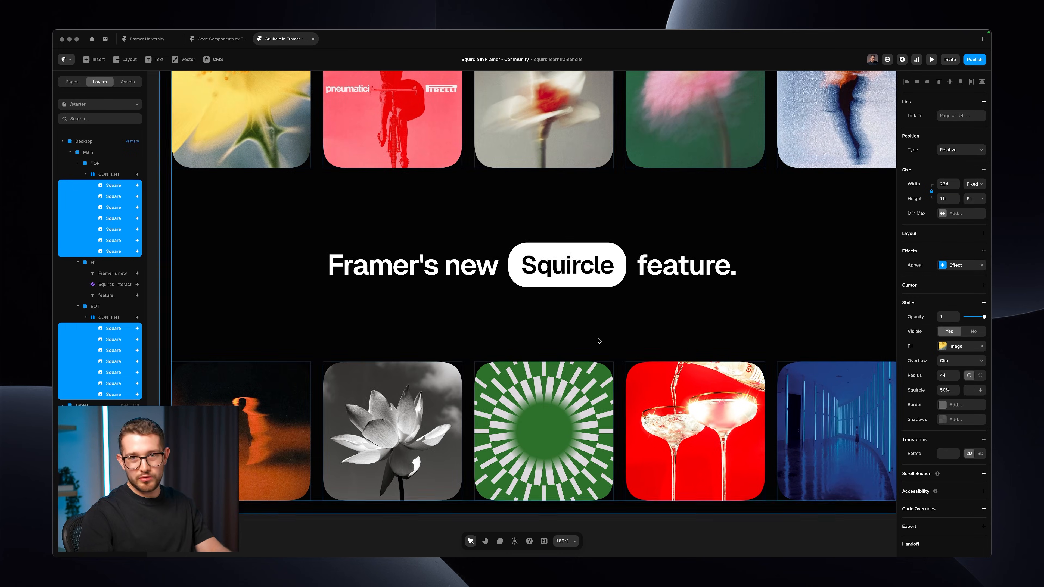
scroll(513, 363, up, 5)
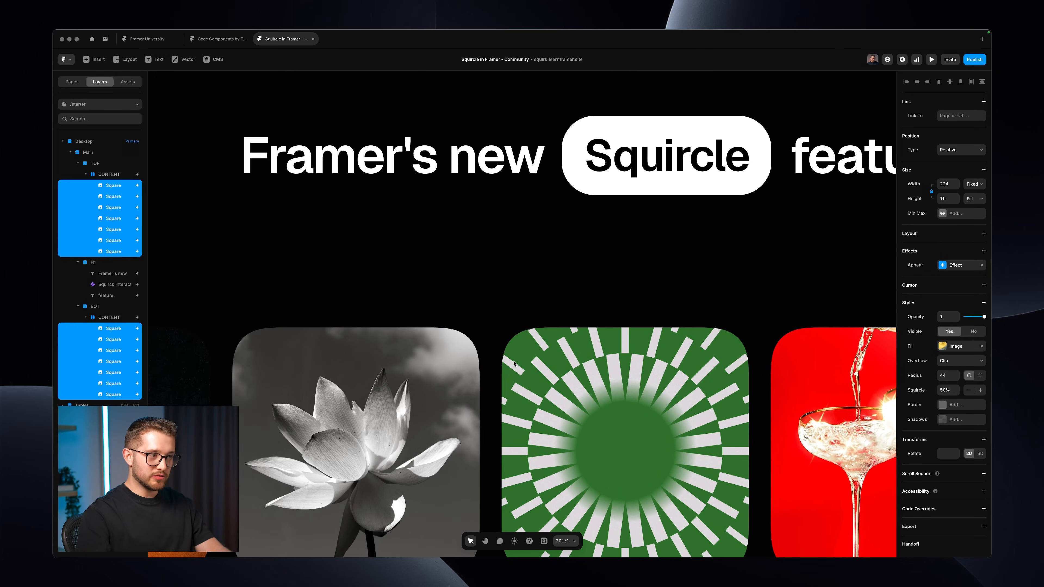
scroll(521, 363, up, 5)
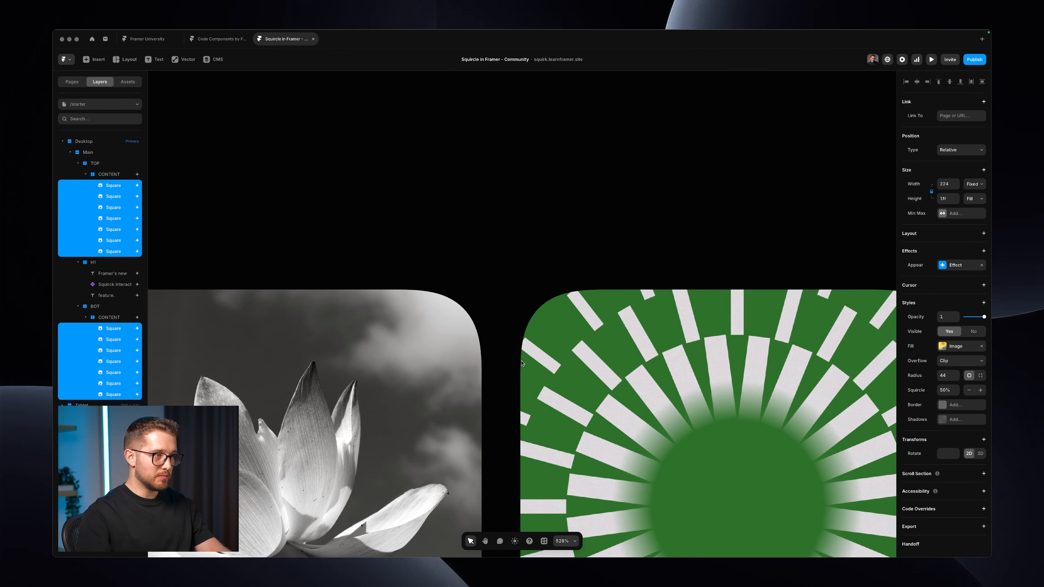
drag(403, 256, 575, 374)
scroll(575, 372, left, 1)
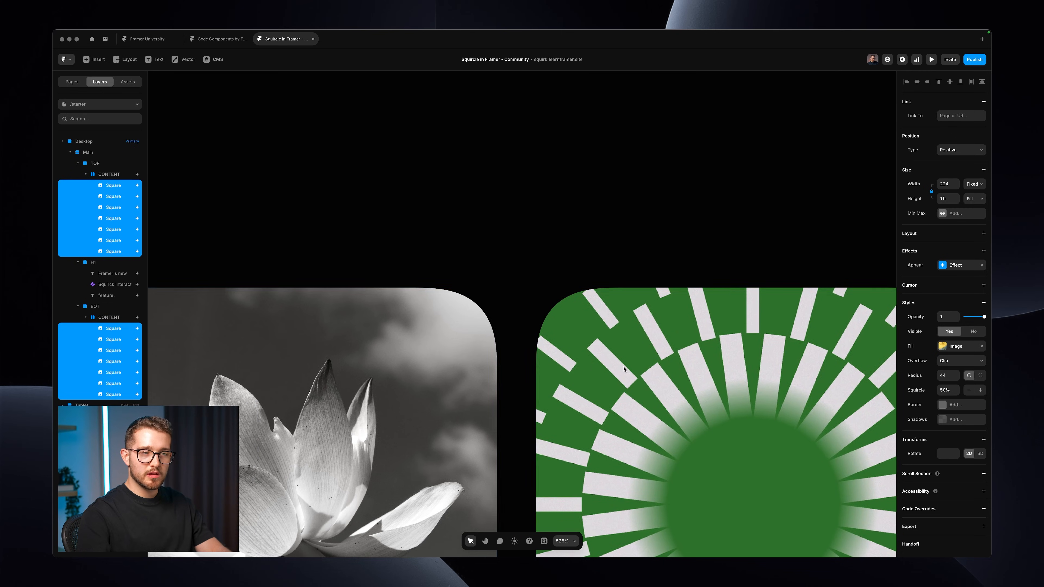
drag(954, 392, 951, 418)
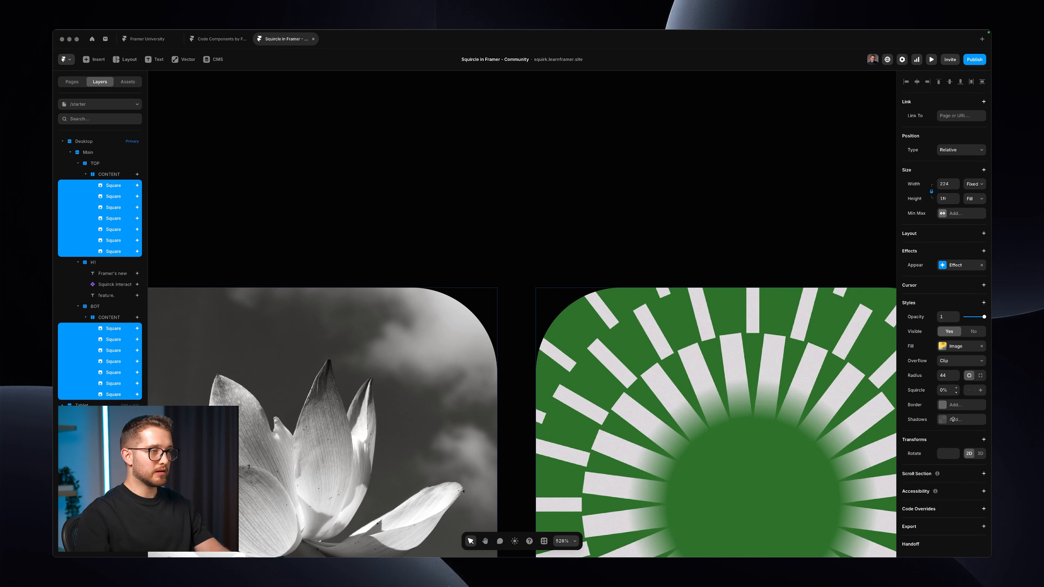
mouse_move(953, 415)
mouse_down()
mouse_move(958, 366)
mouse_move(958, 416)
mouse_up()
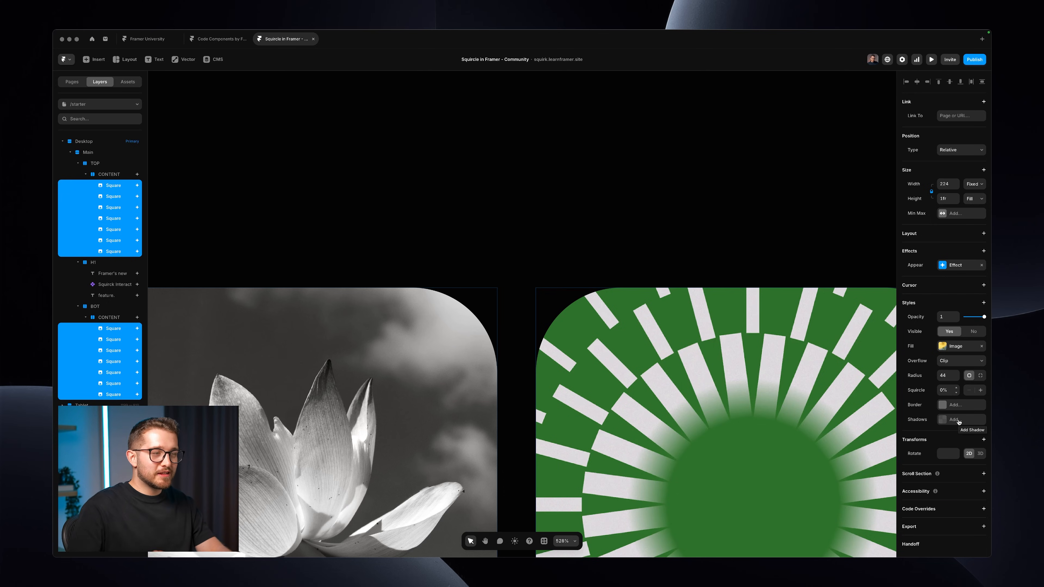
Examine where the straight top edge meets the rounded corner on the green image
scroll(635, 284, up, 5)
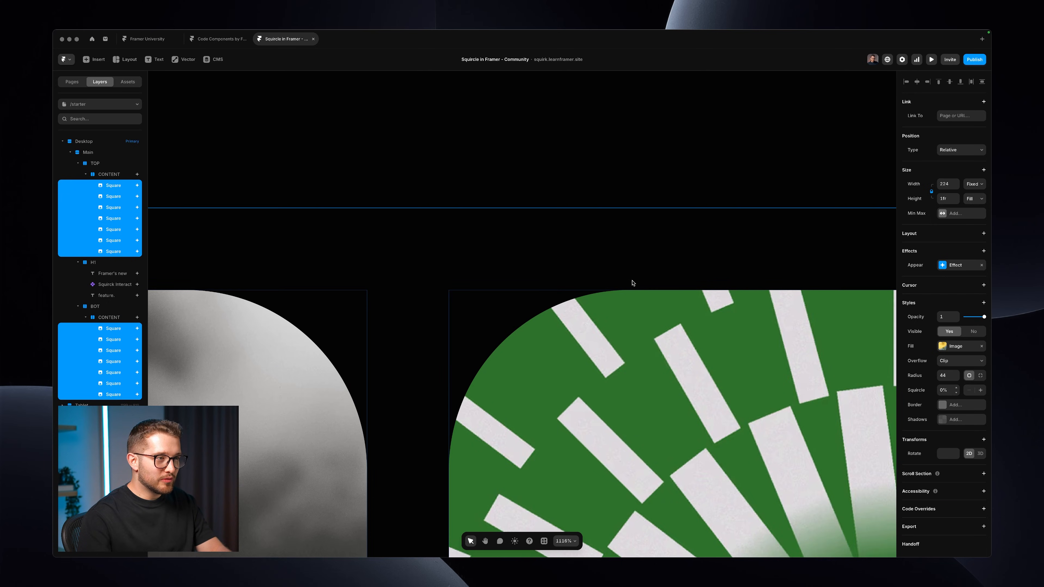
drag(609, 283, 640, 306)
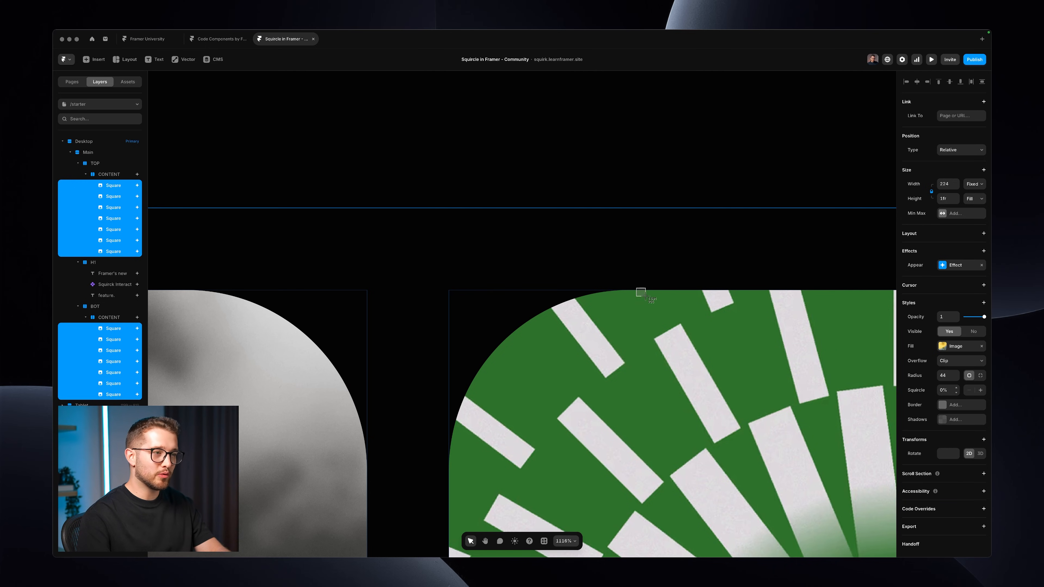
key(Escape)
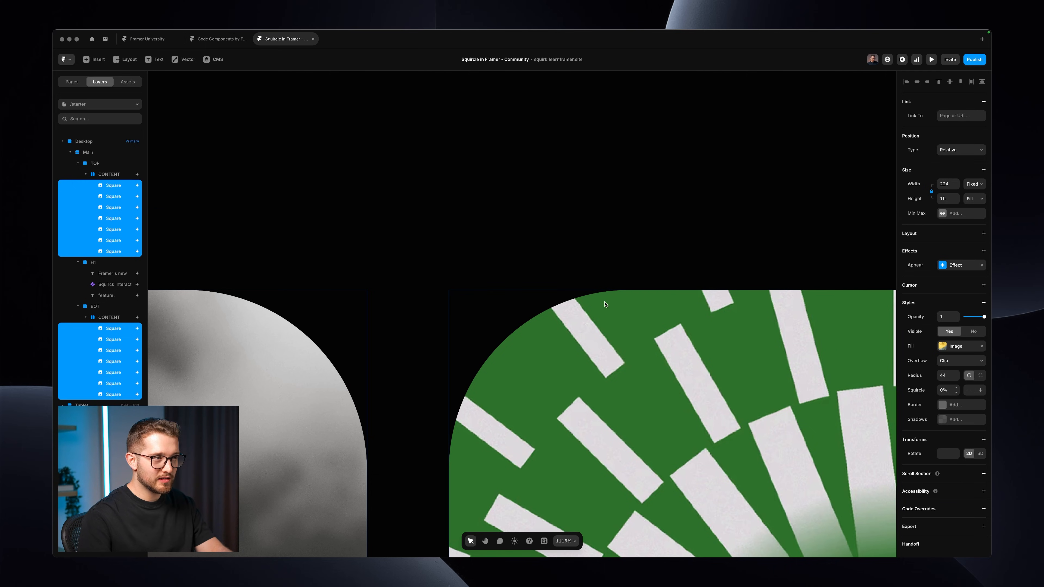
drag(618, 289, 646, 304)
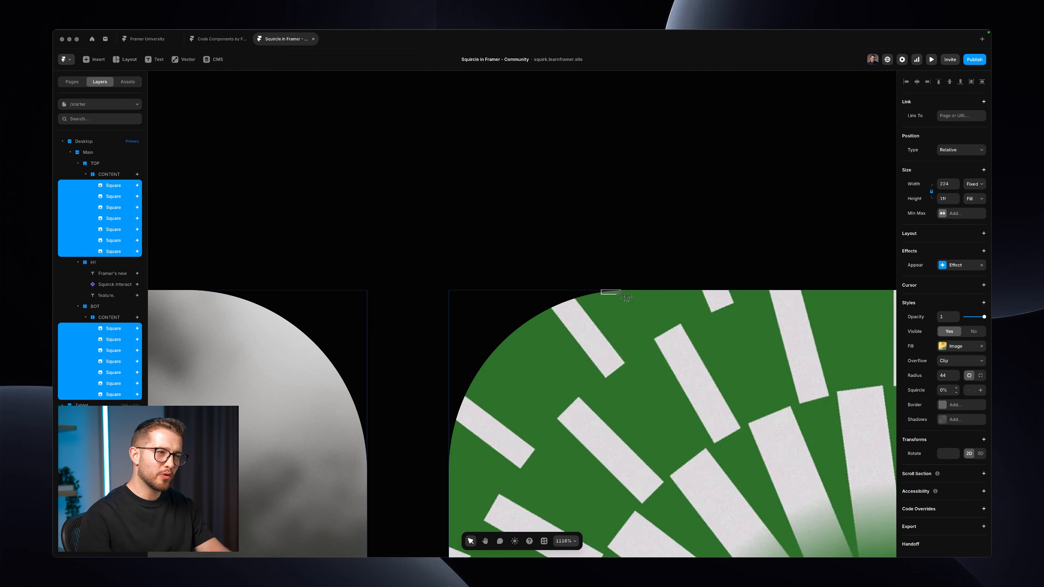
drag(584, 300, 539, 326)
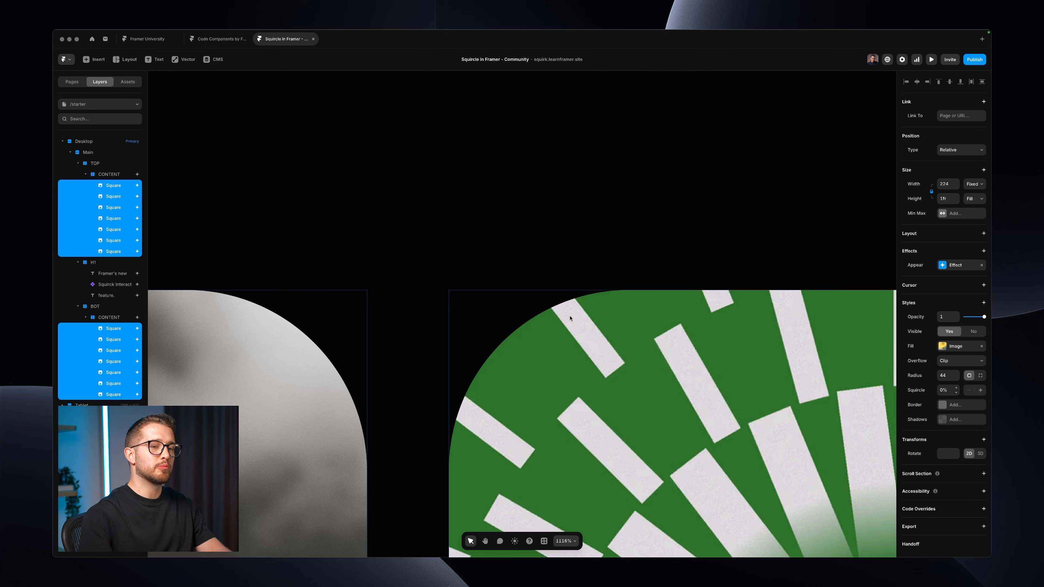
Raise the Squircle value of the selected squares gradually in 1% increments to 28%
key(Up)
key(Up)
key(Up)
key(Up)
key(Up)
key(Up)
key(Up)
key(Up)
key(Up)
key(Up)
key(Up)
key(Up)
key(Up)
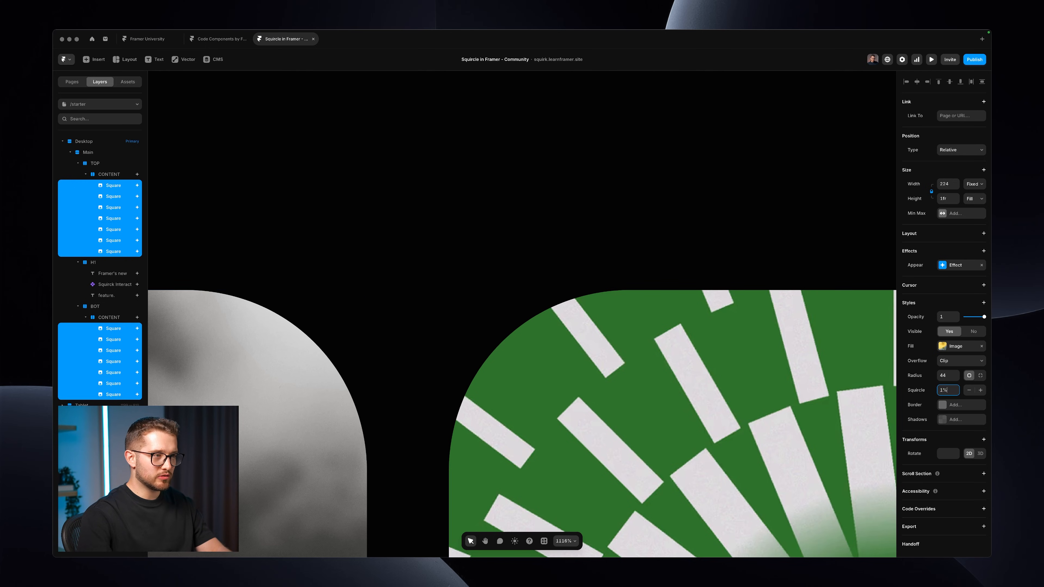
key(Up)
key(Up)
key(Up)
key(Up)
key(Up)
key(Up)
key(Up)
key(Up)
key(Up)
key(Up)
key(Up)
key(Up)
key(Up)
key(Up)
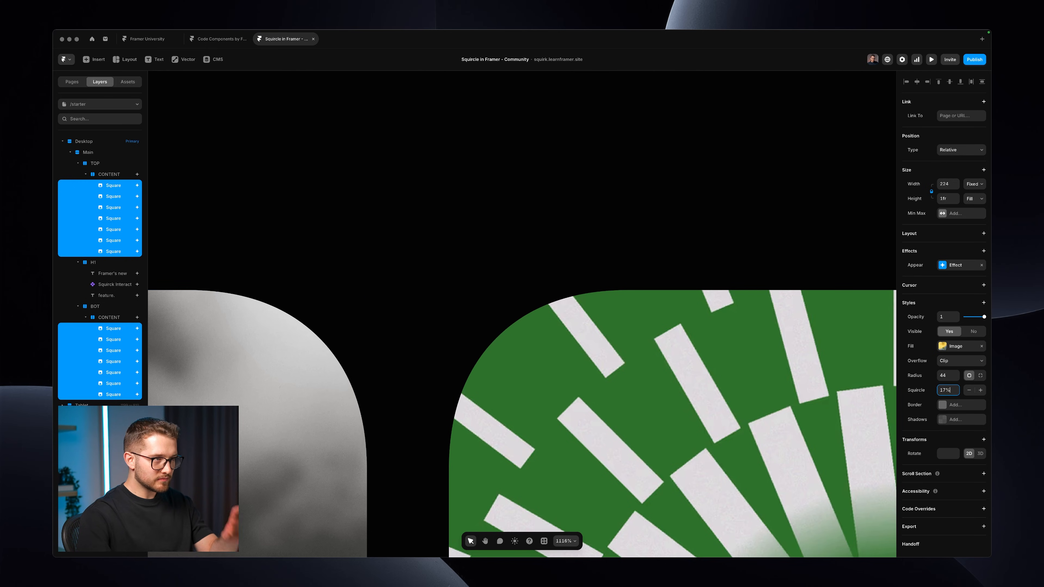
key(Up)
key(Up)
key(Up)
key(Up)
key(Up)
key(Up)
key(Up)
key(Up)
key(Up)
key(Up)
key(Up)
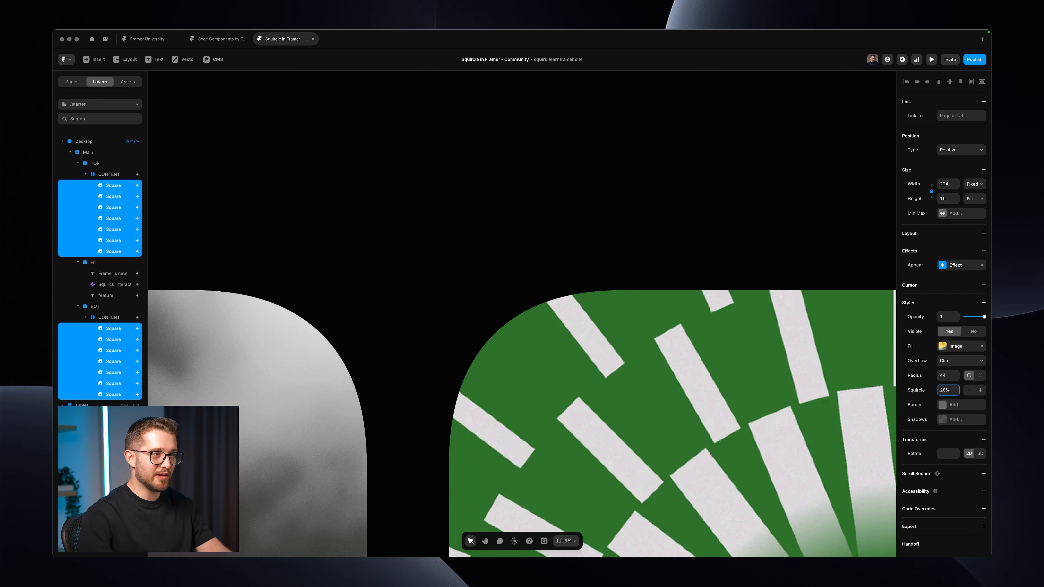
Raise the selected squares' Squircle value further, changing over to 10% increments
key(Up)
key(Up)
key(Up)
key(Up)
key(shift+Up)
key(shift+Up)
key(shift+Up)
key(shift+Up)
key(shift+Up)
key(shift+Up)
Lower the Squircle value of the selected squares to 0% in 10% increments
key(shift+Down)
key(shift+Down)
key(shift+Down)
key(shift+Down)
key(shift+Down)
key(shift+Down)
key(shift+Down)
key(shift+Down)
key(shift+Down)
key(shift+Down)
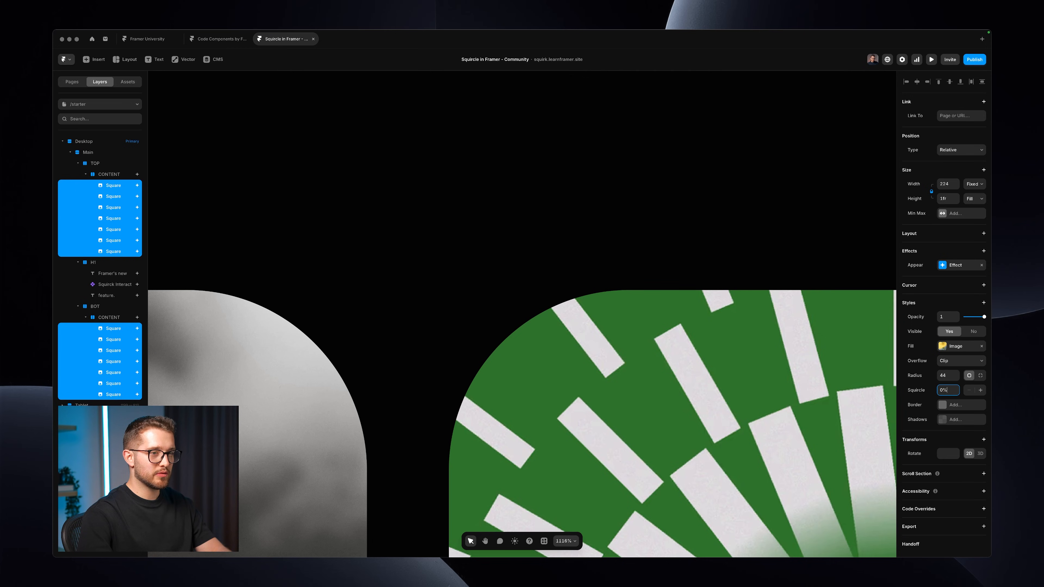
Raise the Squircle value of the selected squares in 10% increments up to its maximum
key(shift+Up)
key(shift+Up)
key(shift+Up)
key(shift+Up)
key(shift+Up)
key(shift+Up)
key(shift+Up)
key(shift+Up)
key(shift+Up)
key(shift+Up)
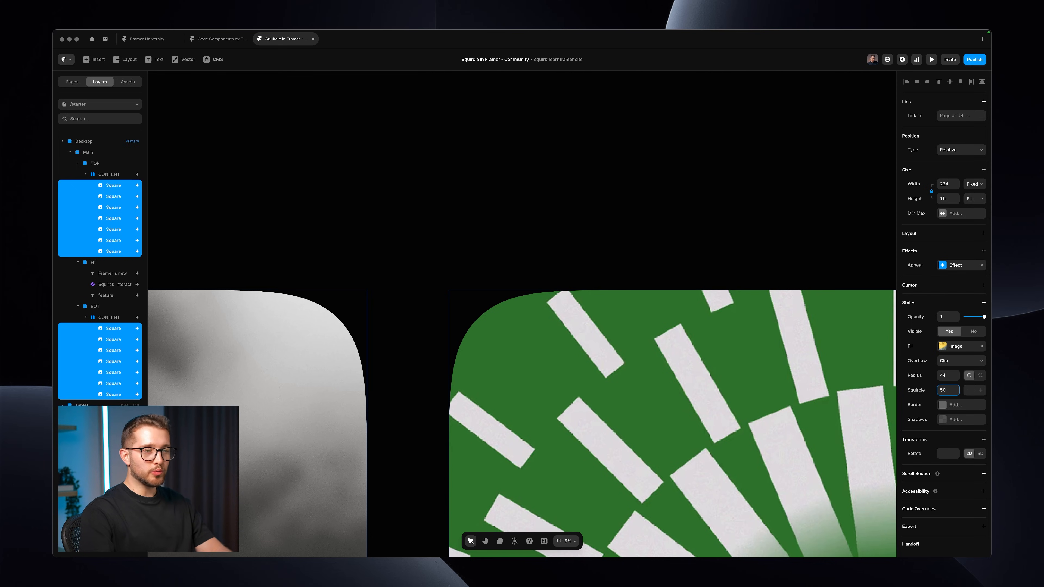
Alternate the selected squares' Squircle value between 50% and 100%, ending on 50%
key(Return)
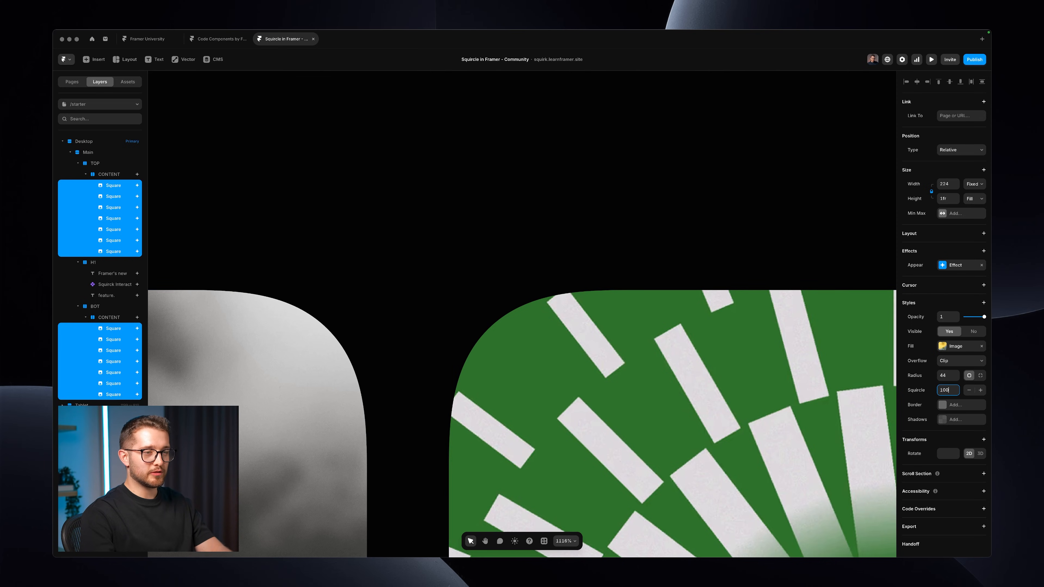
text(100)
key(Return)
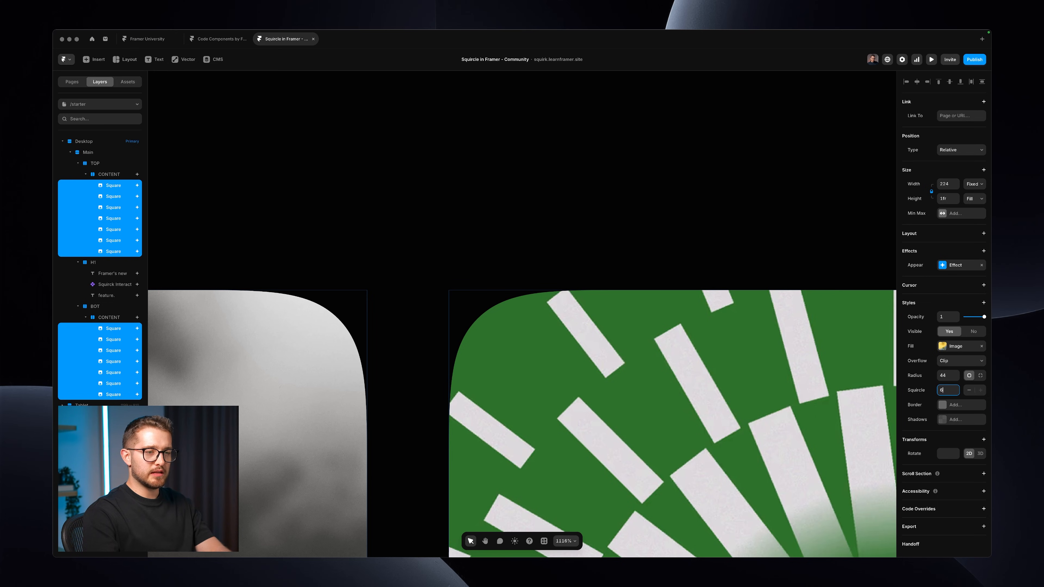
text(50)
key(Return)
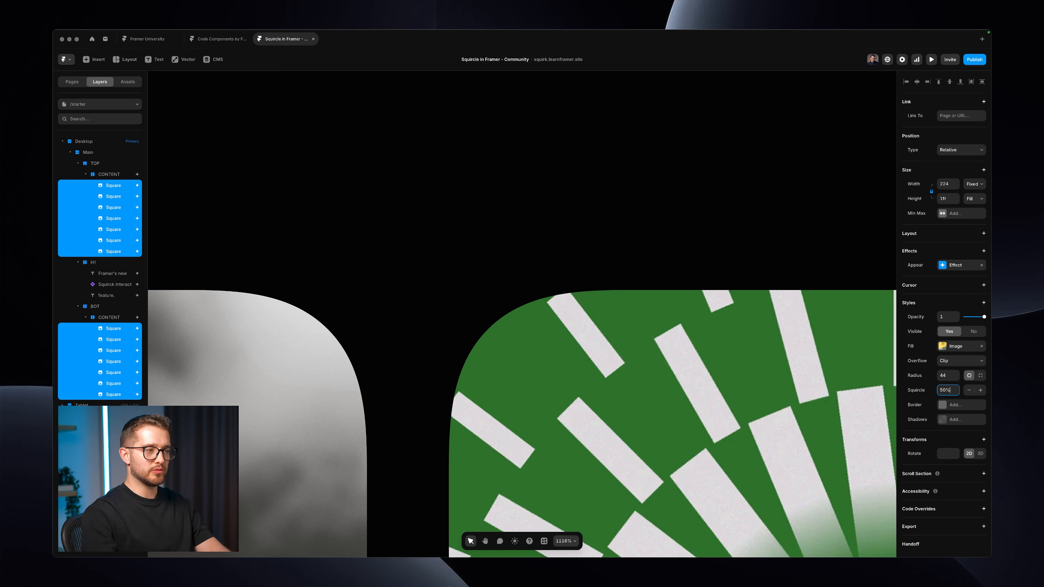
Open the white Squircle pill component in the heading for editing
ctrl+scroll(558, 325, down, 15)
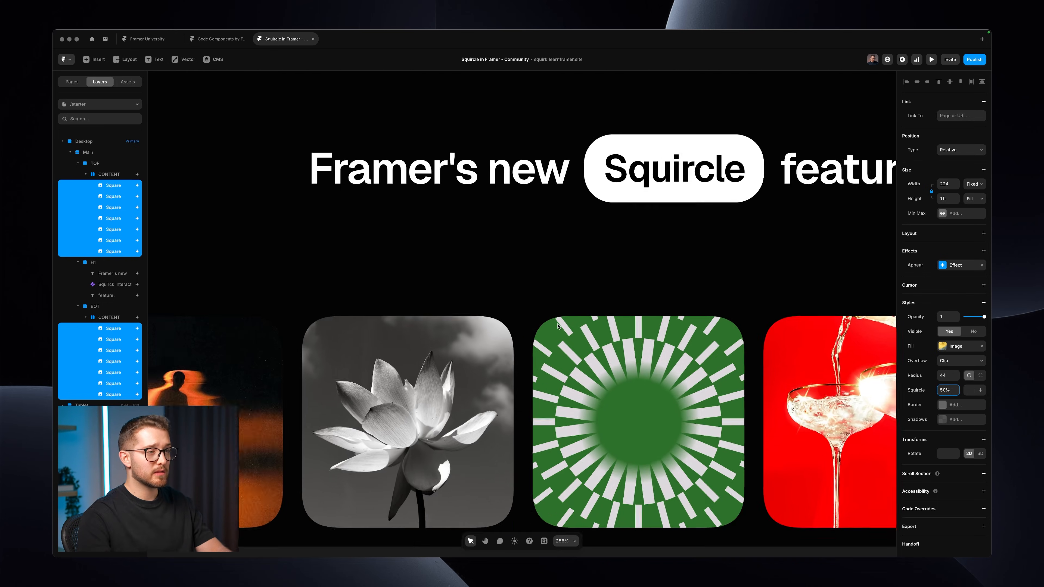
scroll(566, 370, right, 2)
scroll(566, 370, up, 1)
scroll(566, 370, down, 1)
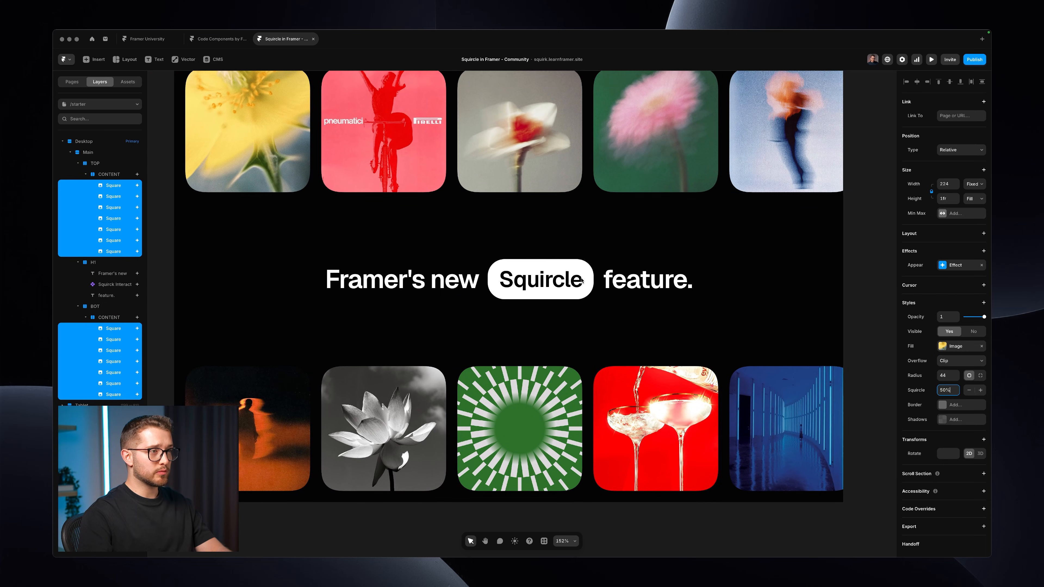
scroll(566, 369, up, 1)
scroll(505, 250, left, 3)
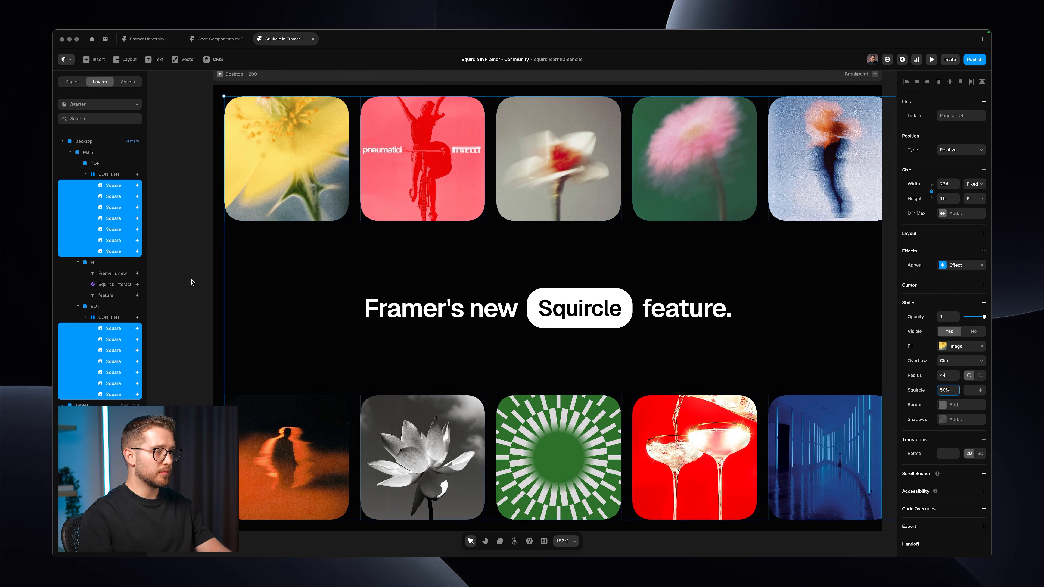
click(571, 308)
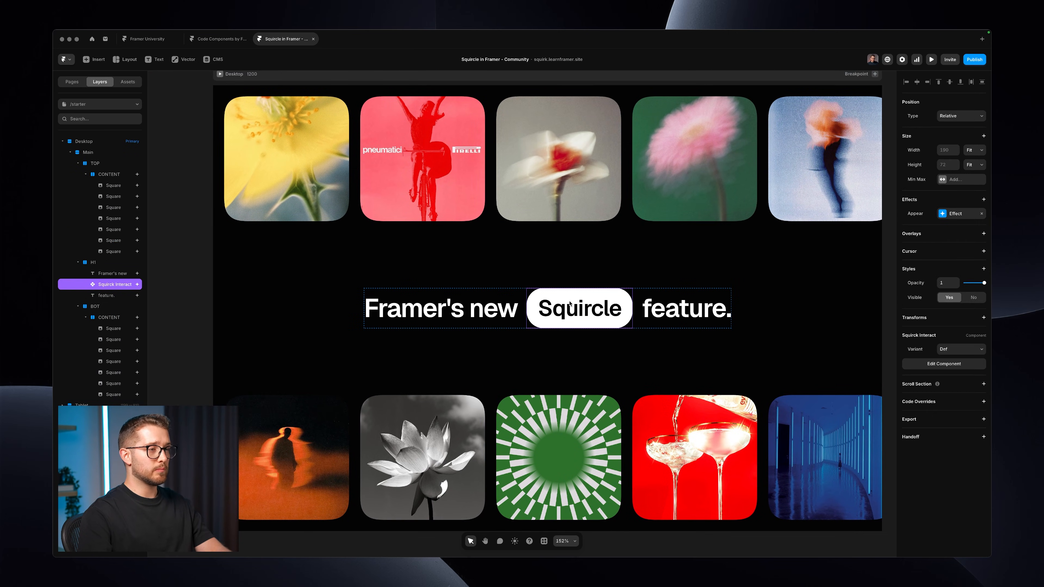
double_click(569, 303)
Preview the Squircle pill component on its own and return to the canvas
scroll(538, 354, up, 2)
key(super+p)
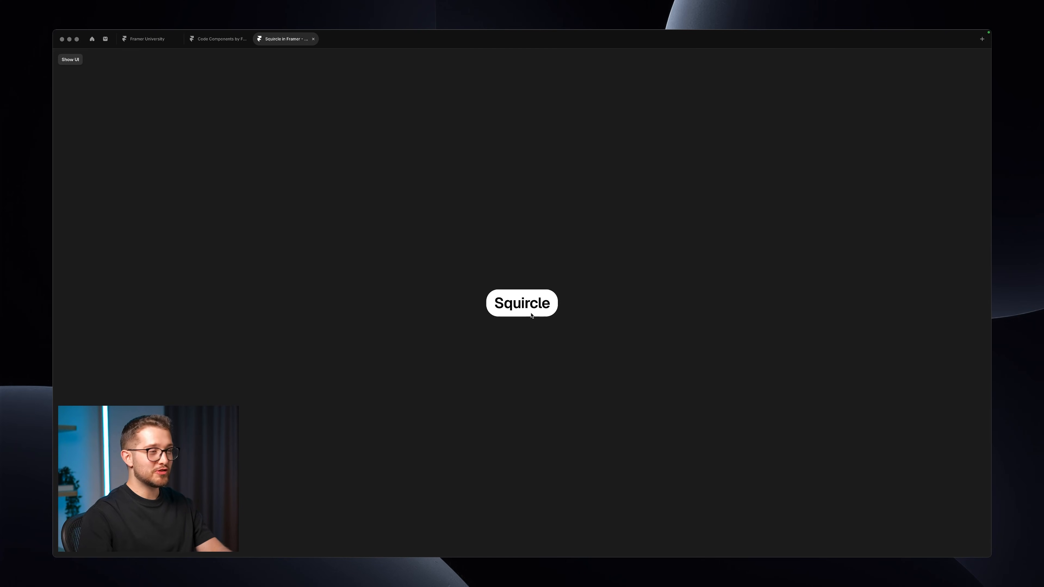
key(Escape)
Expand the Blob variant and select the Squirk layers of both the Def and Blob variants
scroll(552, 334, up, 3)
click(111, 139)
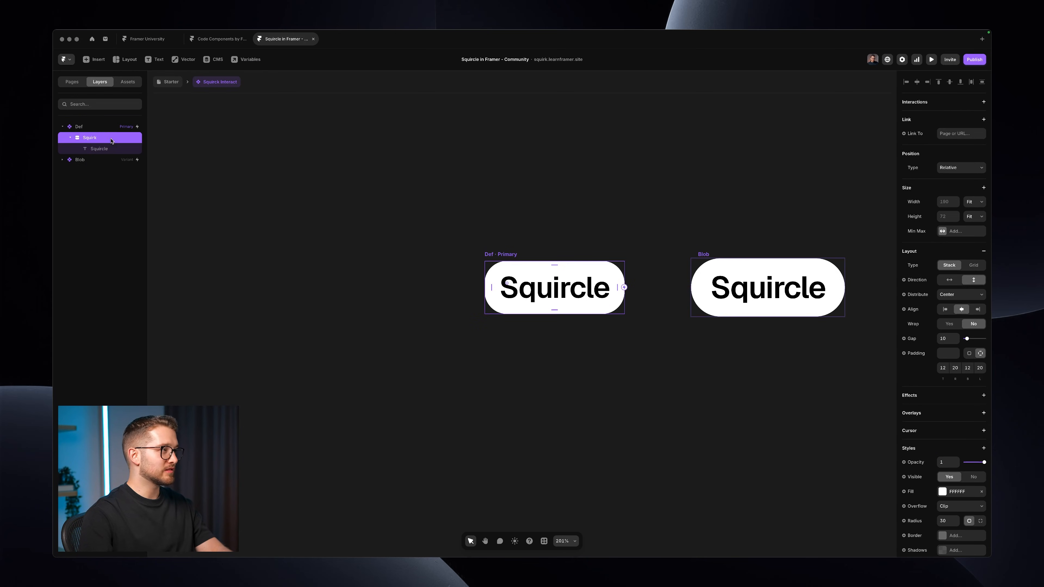
scroll(955, 424, down, 3)
click(983, 317)
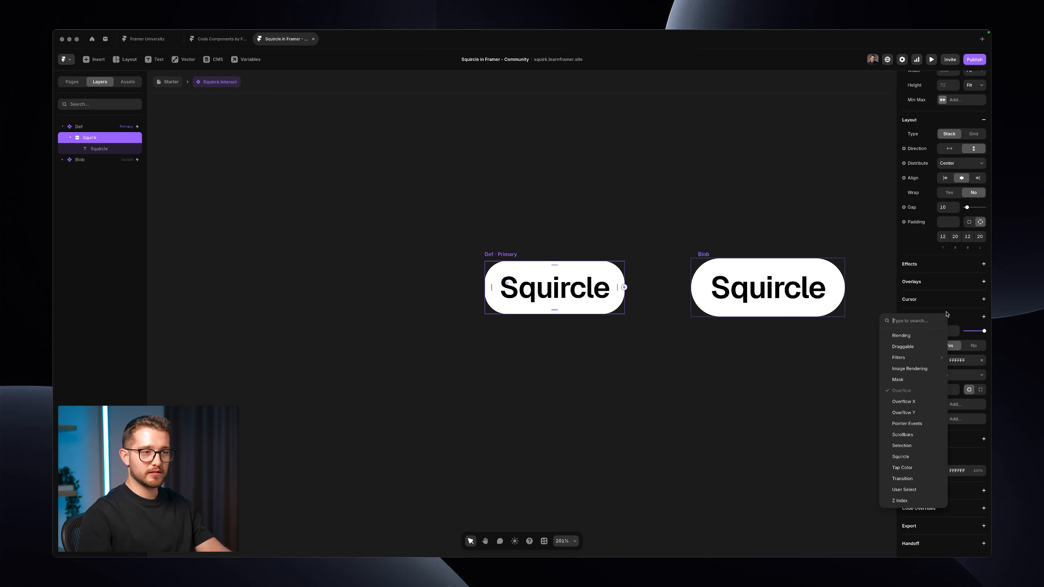
click(81, 169)
click(62, 160)
shift+click(90, 170)
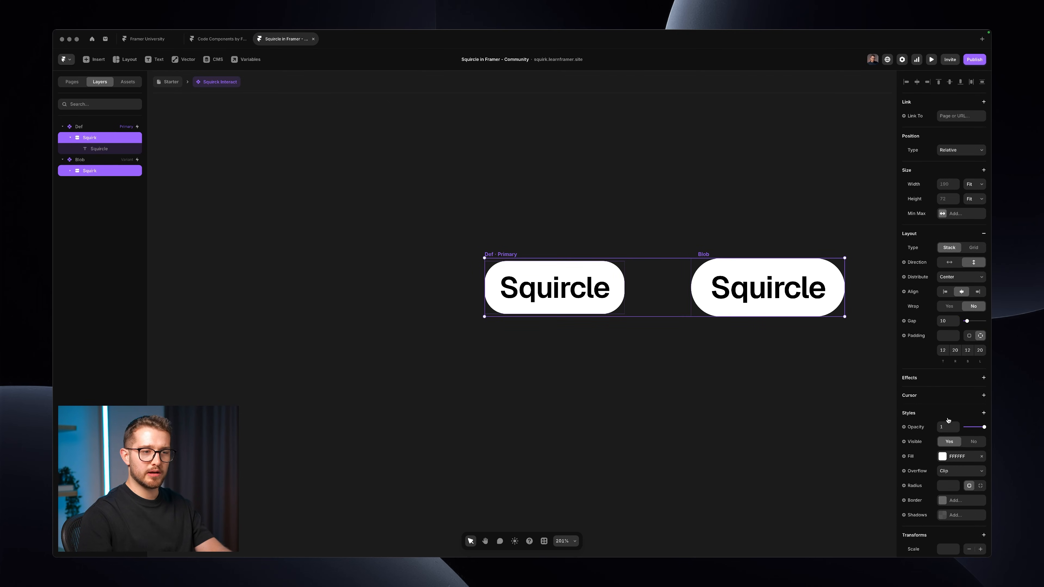
Add the Squircle style to both selected Squirk layers and set its value to 50%
click(983, 413)
click(926, 369)
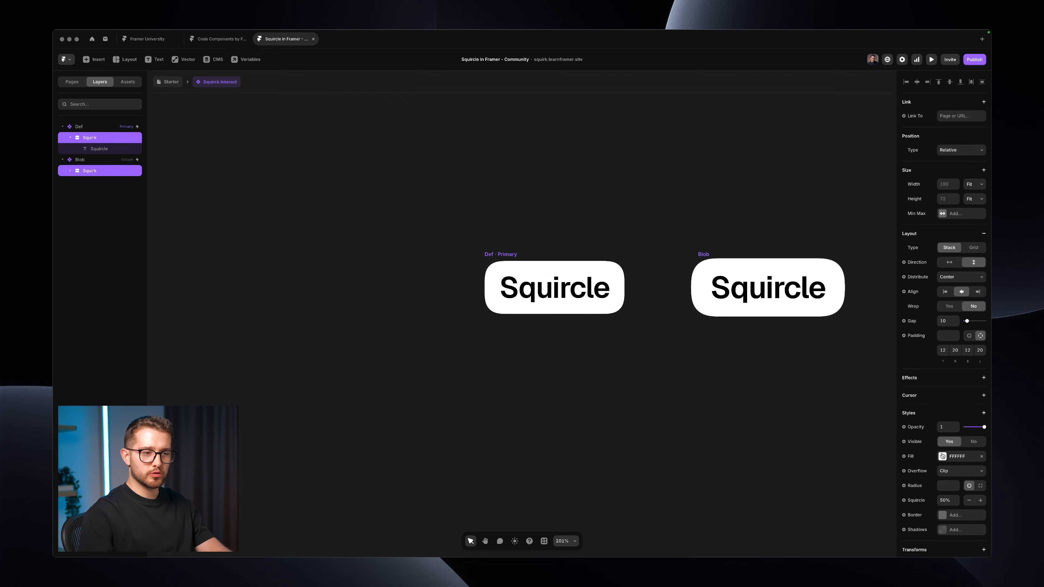
scroll(945, 460, down, 1)
text(50)
key(Return)
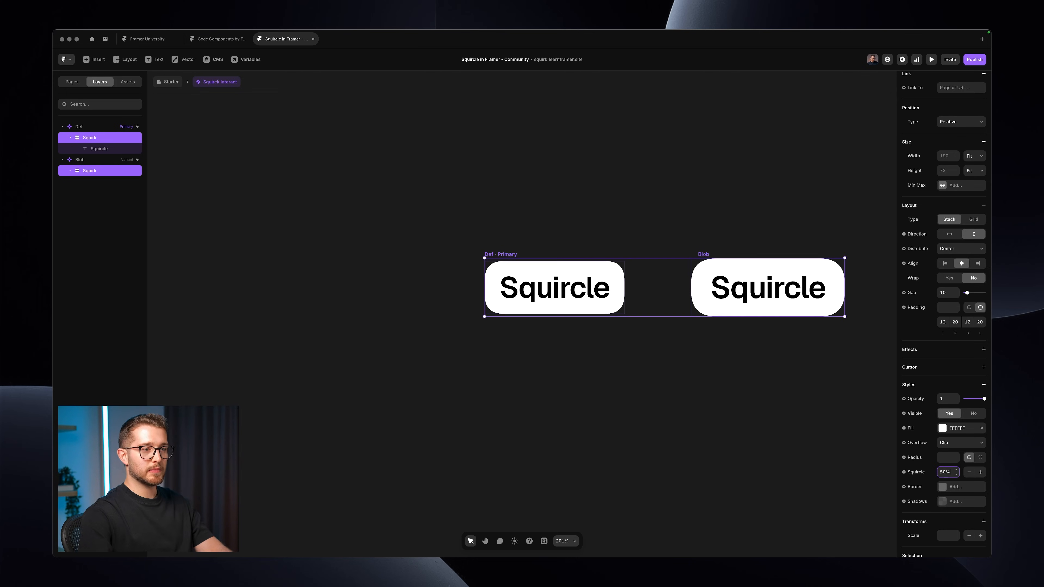
Create a variable for the Squircle property of the Def variant's Squirk layer and return to the Starter page
click(753, 397)
click(107, 137)
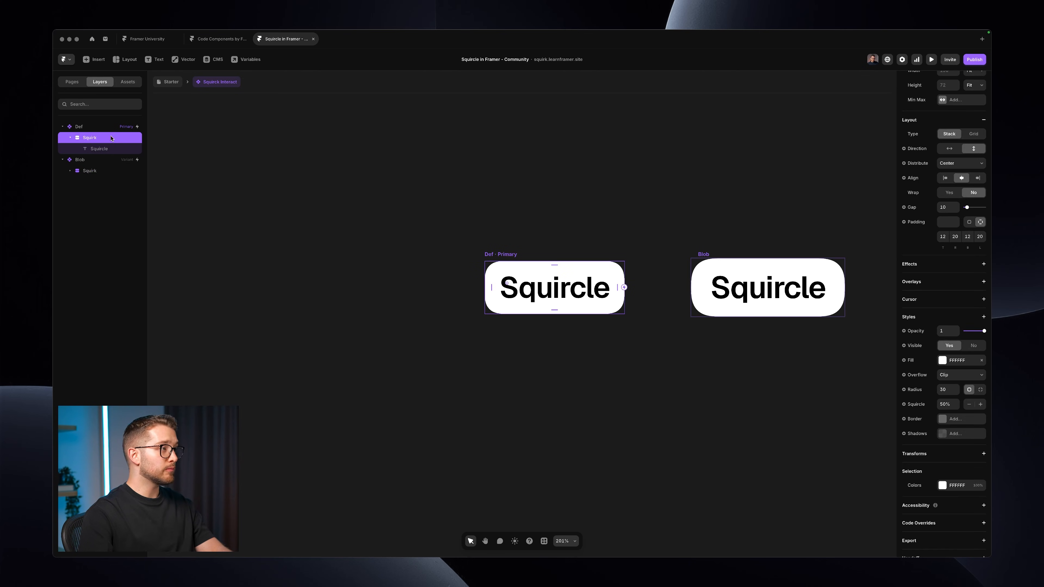
click(918, 403)
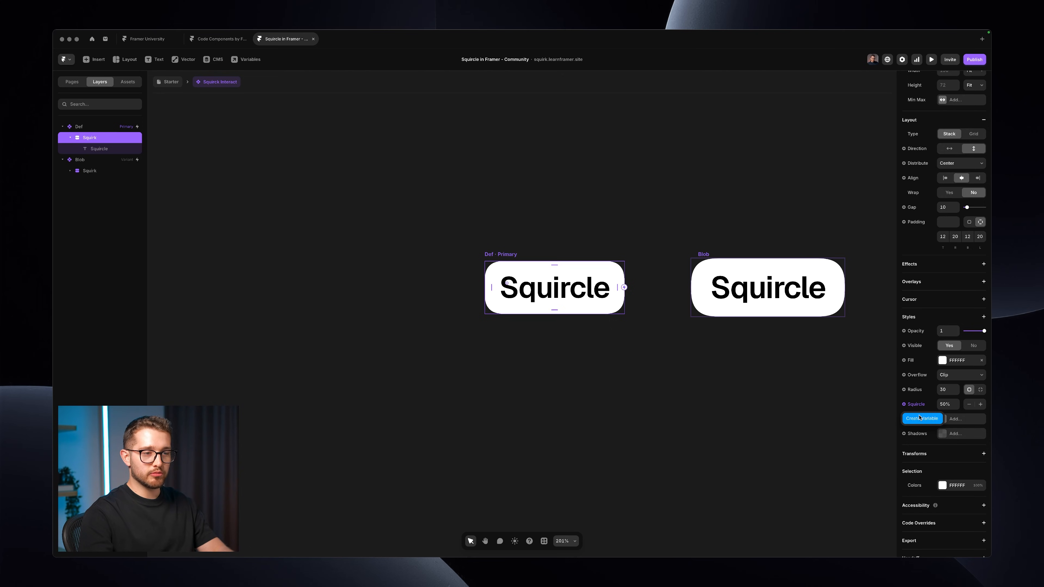
click(920, 417)
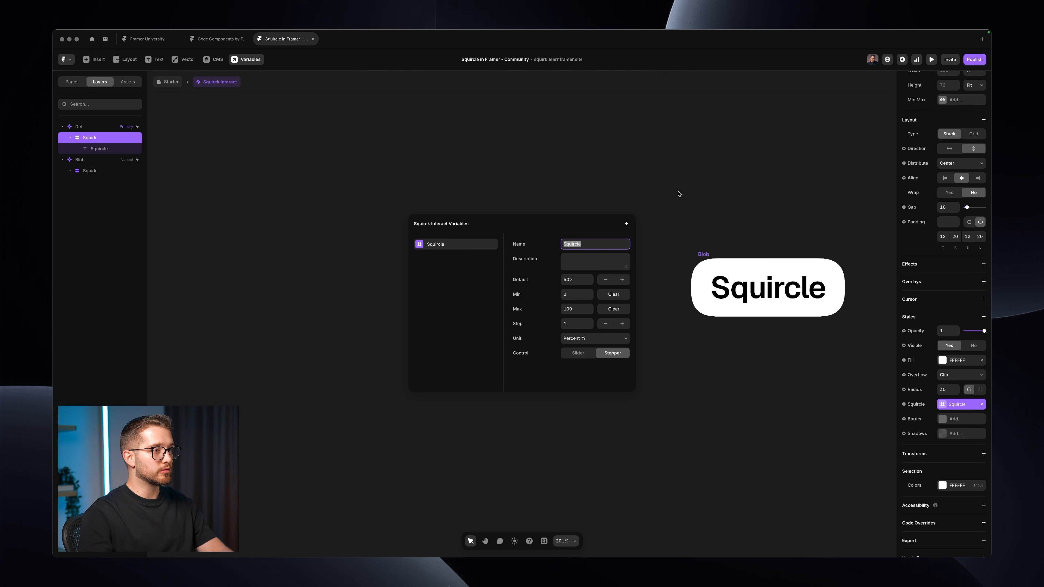
key(Escape)
click(166, 82)
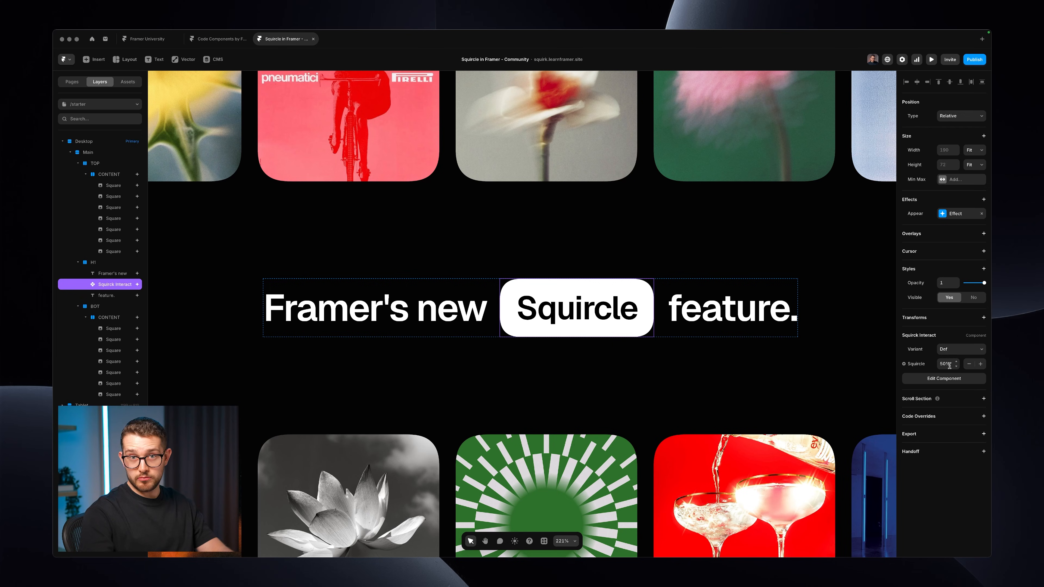
Set the heading component's Squircle value to 80% and lower it to 20% in 10% increments
text(60%)
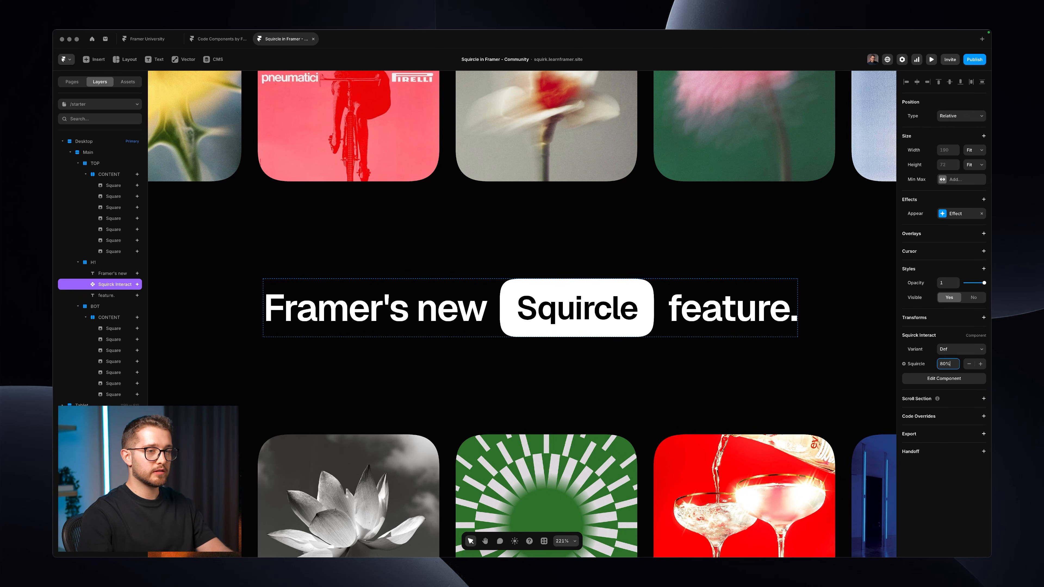
key(shift+Down)
key(shift+Down)
key(shift+Down)
key(shift+Down)
key(shift+Down)
key(shift+Up)
key(shift+Up)
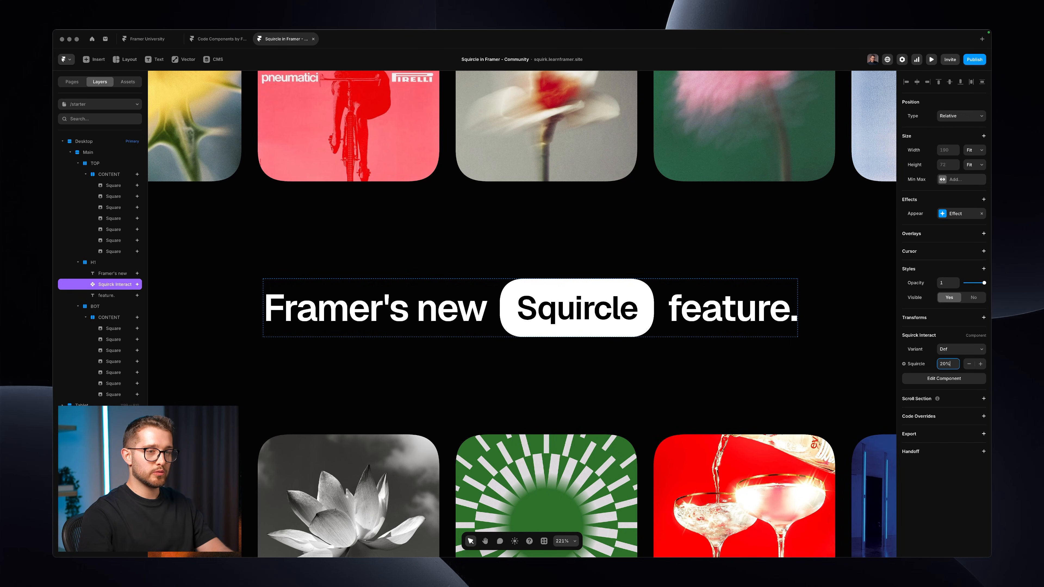
Vary the heading component's Squircle value in 10% increments, passing through 60% and ending on 50%
key(shift+Down)
key(shift+Down)
key(shift+Down)
key(shift+Down)
key(shift+Down)
key(shift+Down)
key(shift+Down)
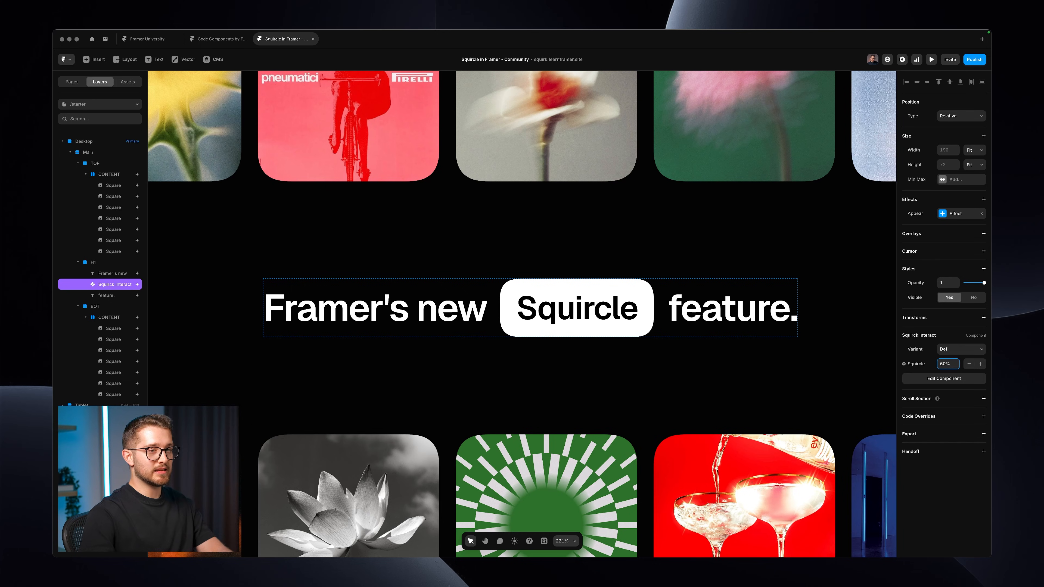
key(shift+Up)
key(shift+Up)
key(shift+Up)
key(shift+Up)
key(shift+Up)
key(shift+Down)
key(shift+Down)
key(shift+Down)
key(shift+Down)
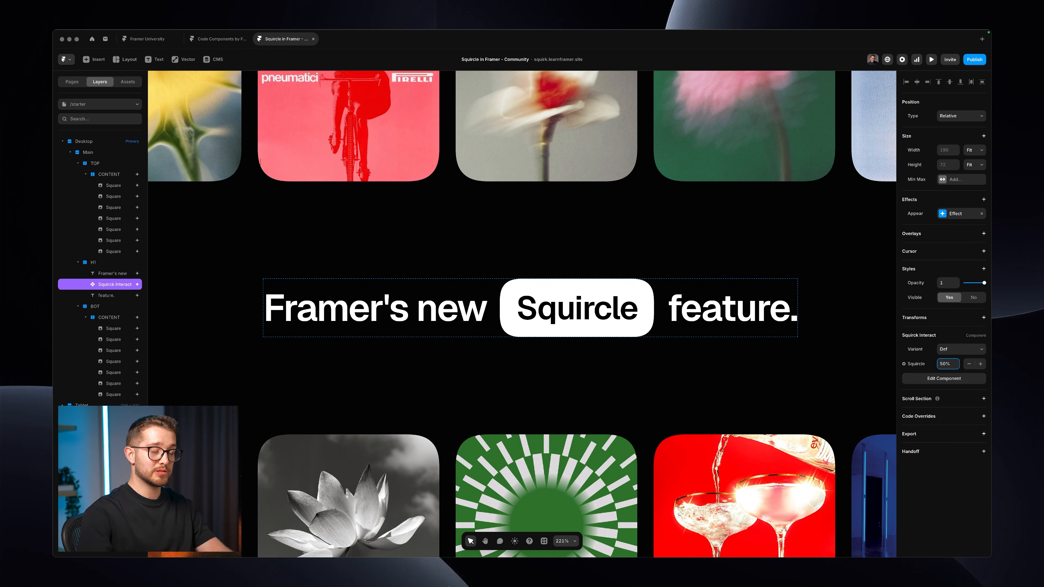
Preview the whole starter page, reload the preview once and return to the canvas
scroll(619, 256, down, 5)
click(618, 250)
key(super+p)
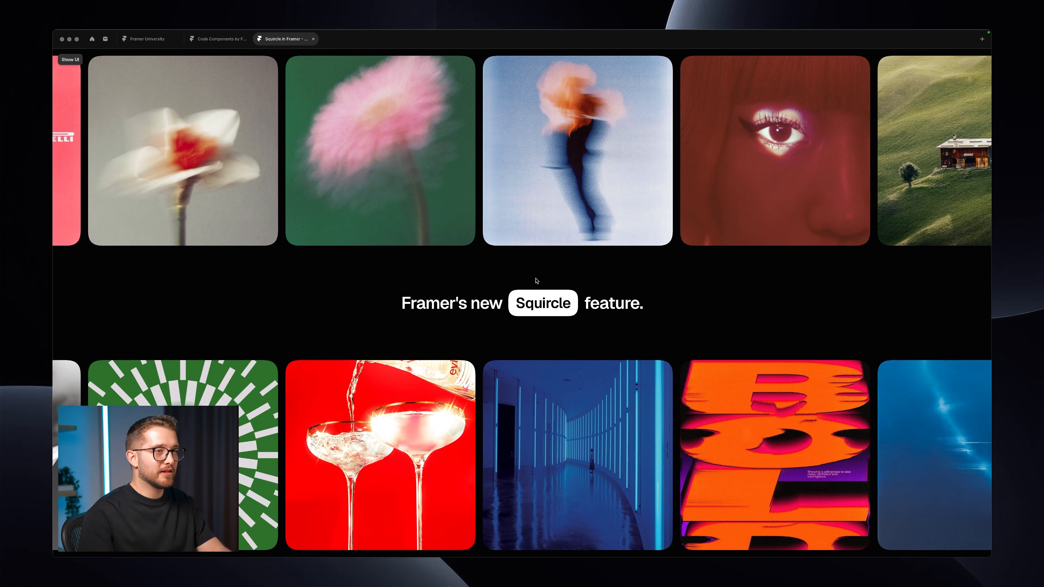
key(super+r)
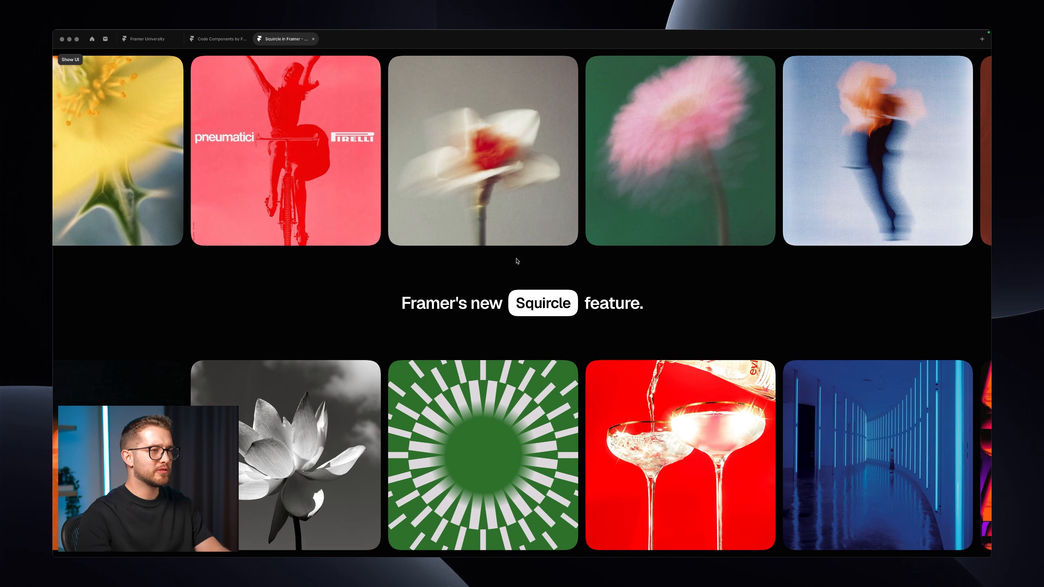
key(Escape)
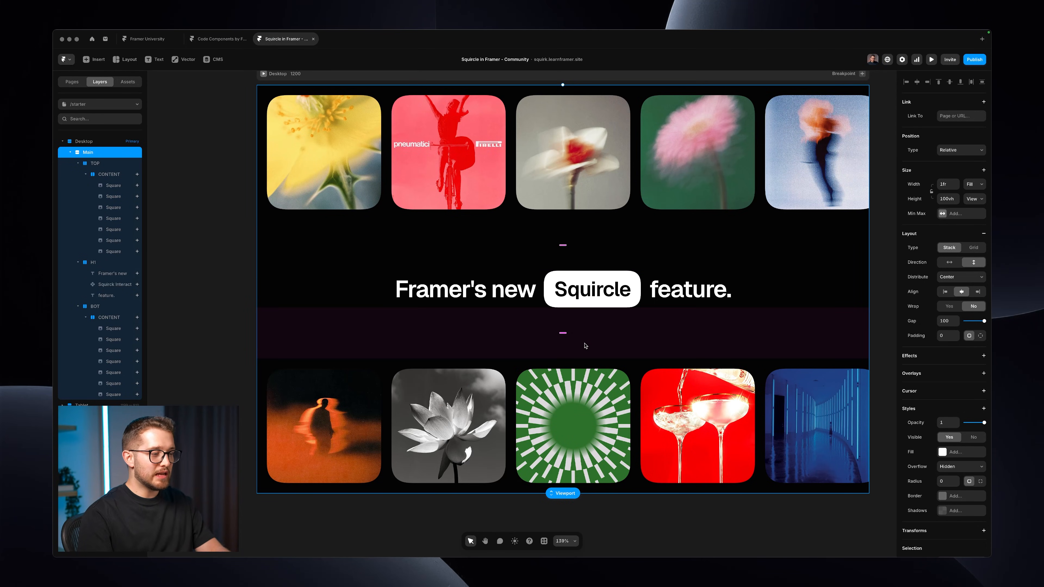
Select the green sunburst and lotus images in the lower row and set their Squircle value to 0%
scroll(585, 346, down, 1)
scroll(586, 346, up, 5)
click(584, 364)
scroll(584, 364, left, 2)
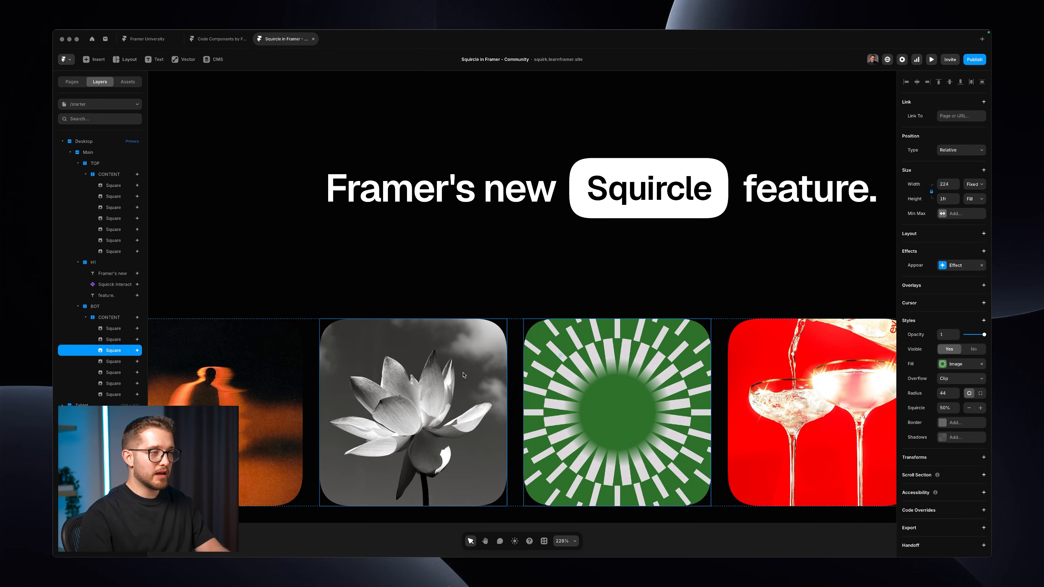
shift+click(463, 374)
scroll(510, 361, up, 5)
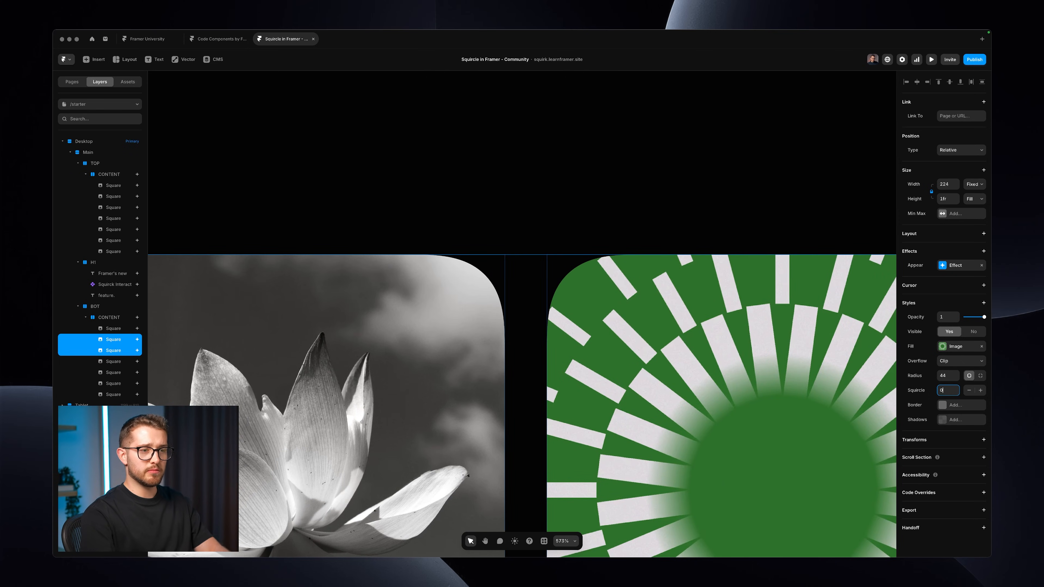
key(Return)
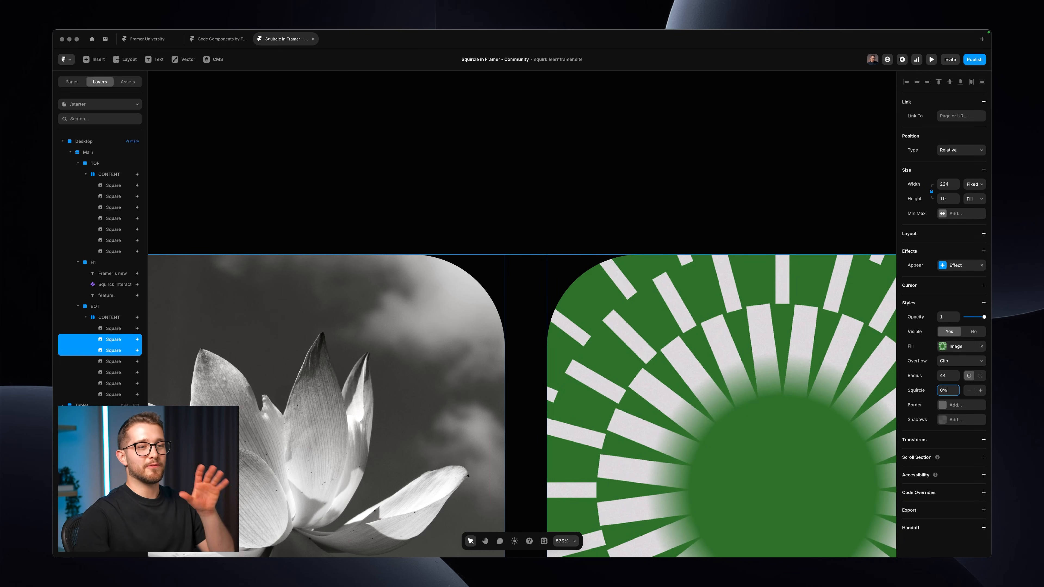
Set the Squircle value of the two selected images to 50%
click(949, 390)
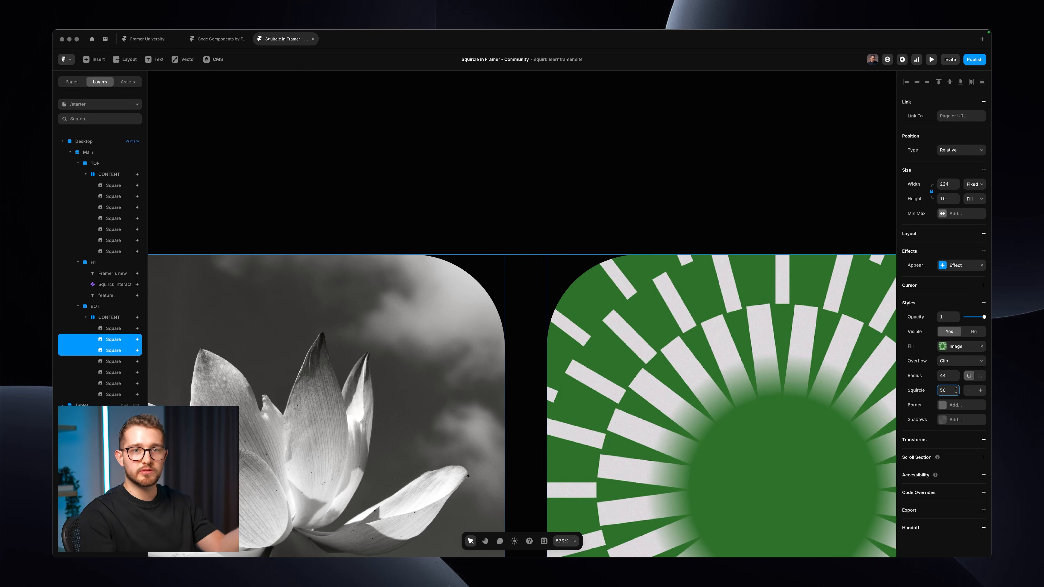
key(Return)
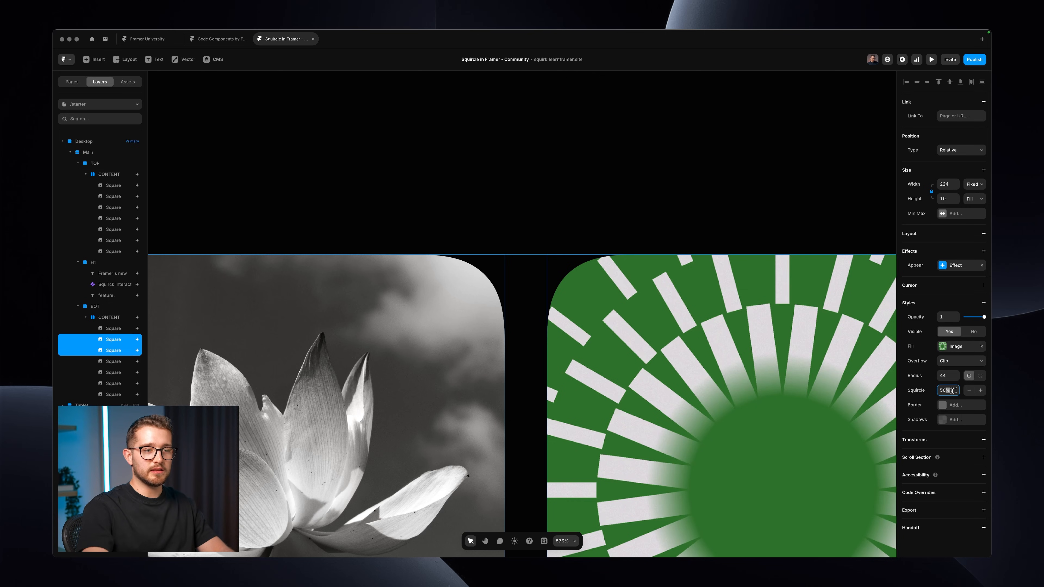
scroll(533, 268, down, 3)
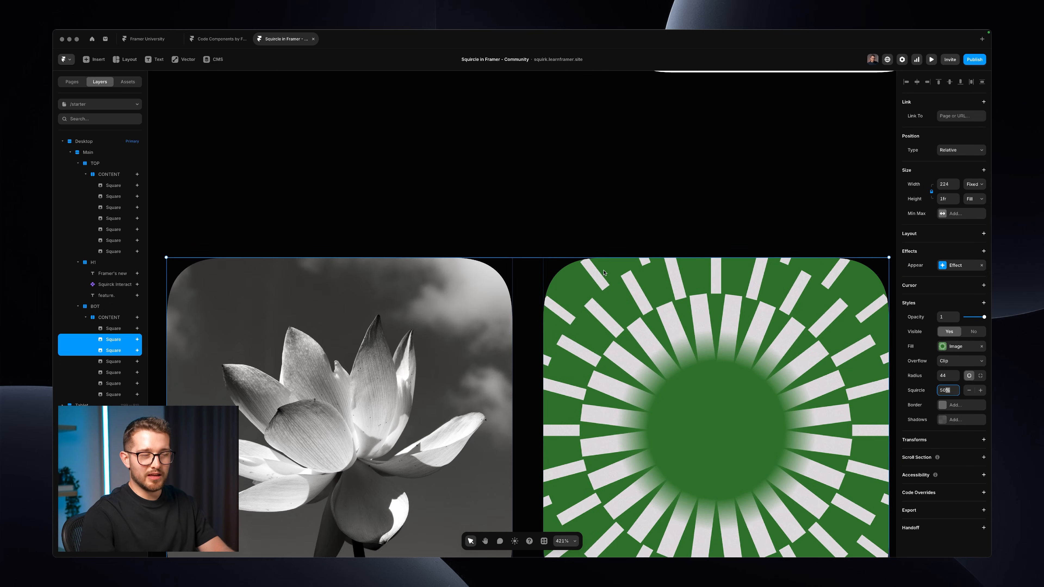
Select only the green sunburst image, set its Squircle value to 0% and its radius to 34
scroll(571, 277, left, 2)
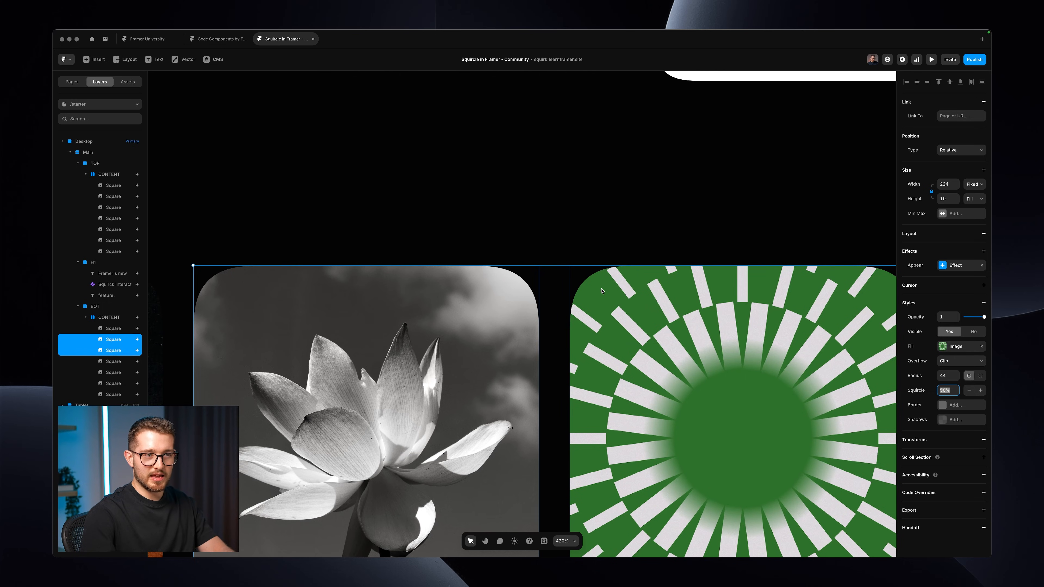
scroll(611, 288, up, 1)
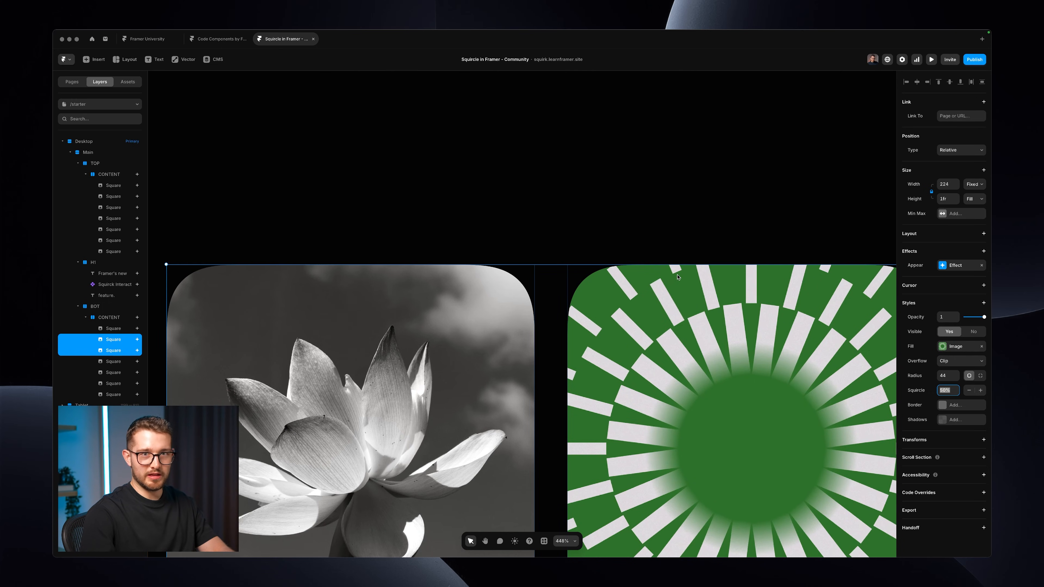
click(677, 243)
click(478, 302)
click(624, 303)
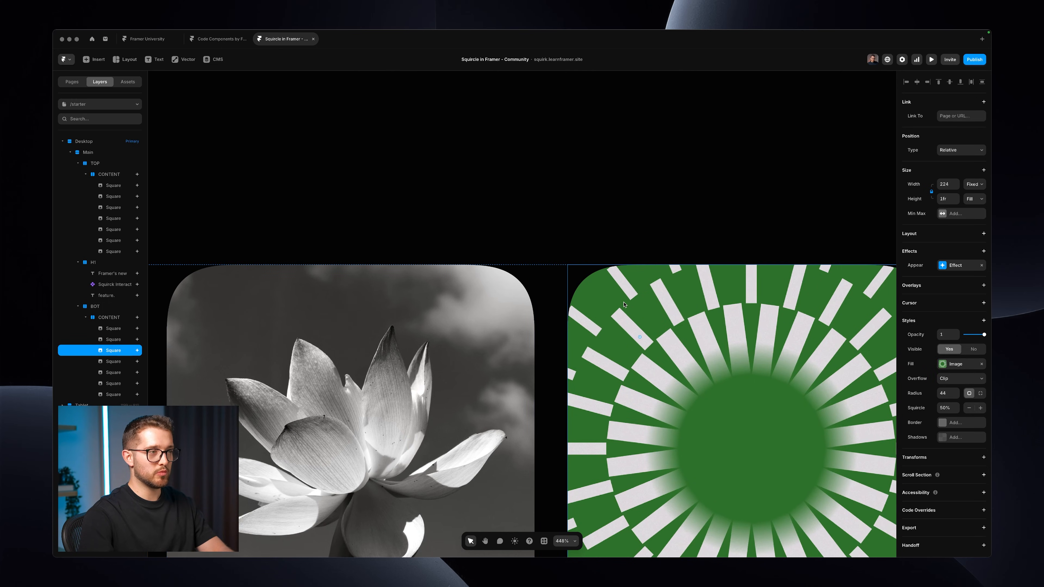
scroll(605, 269, up, 8)
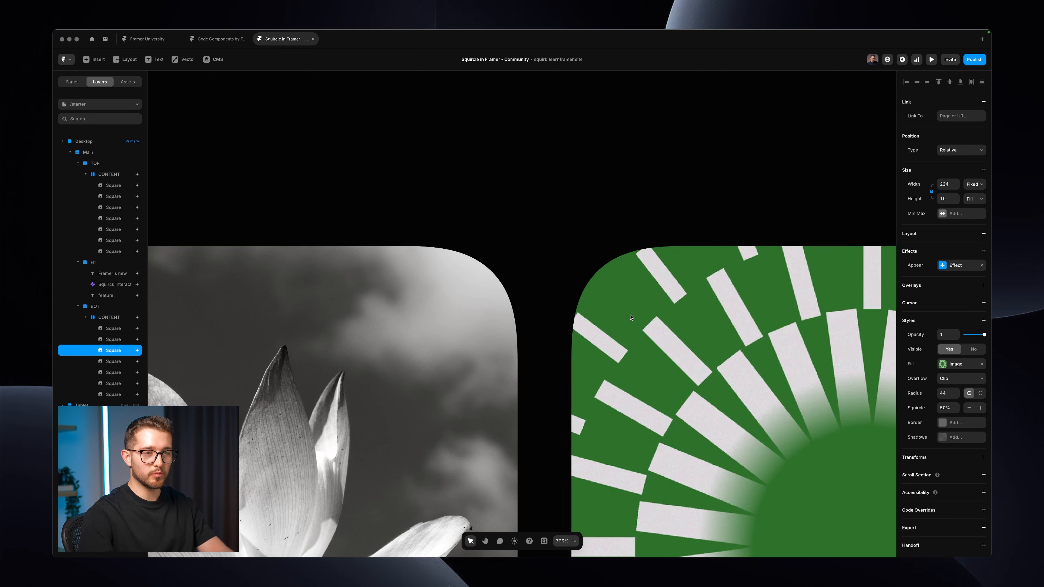
key(Return)
click(950, 389)
text(34)
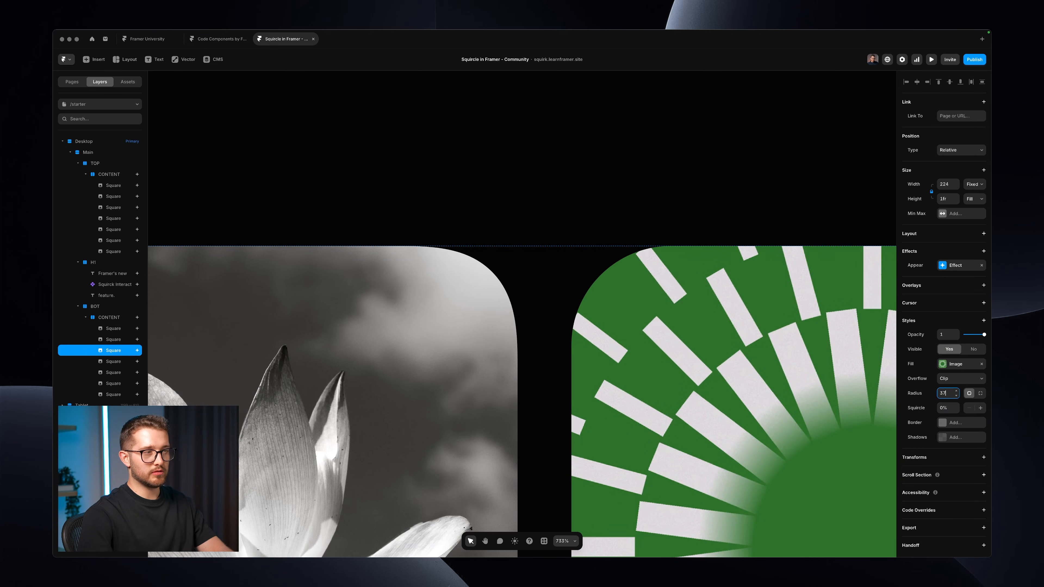
Vary the sunburst image's radius, passing through 32, to compare its plain rounded corner with the lotus image's squircle corner
scroll(592, 298, down, 5)
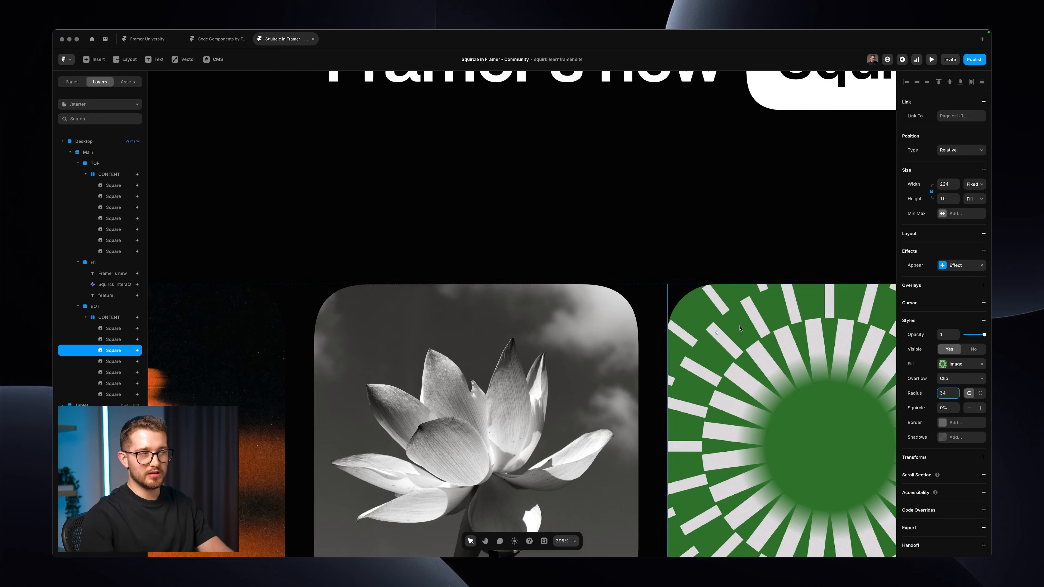
scroll(591, 299, up, 4)
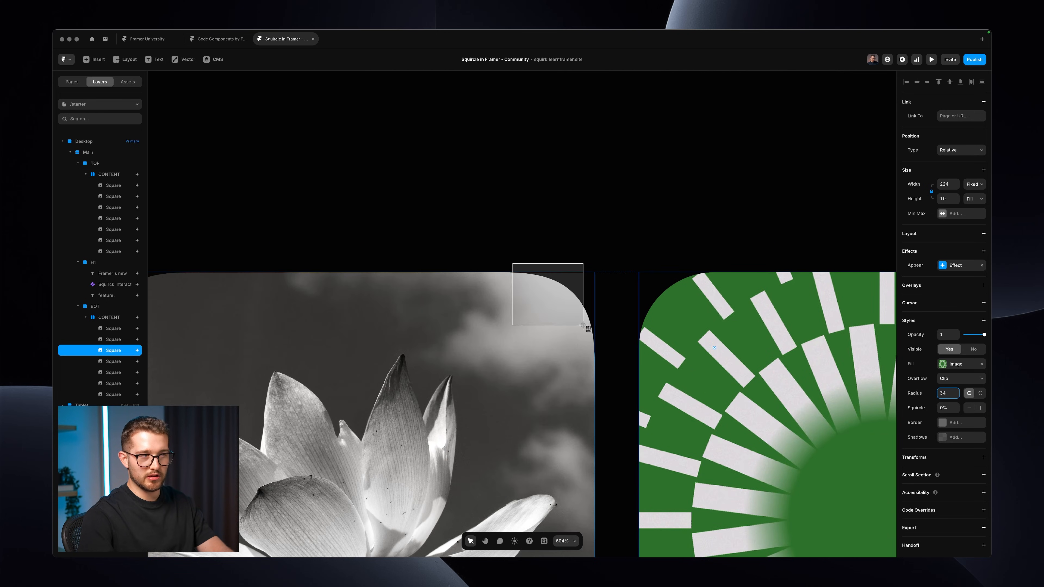
scroll(585, 328, right, 1)
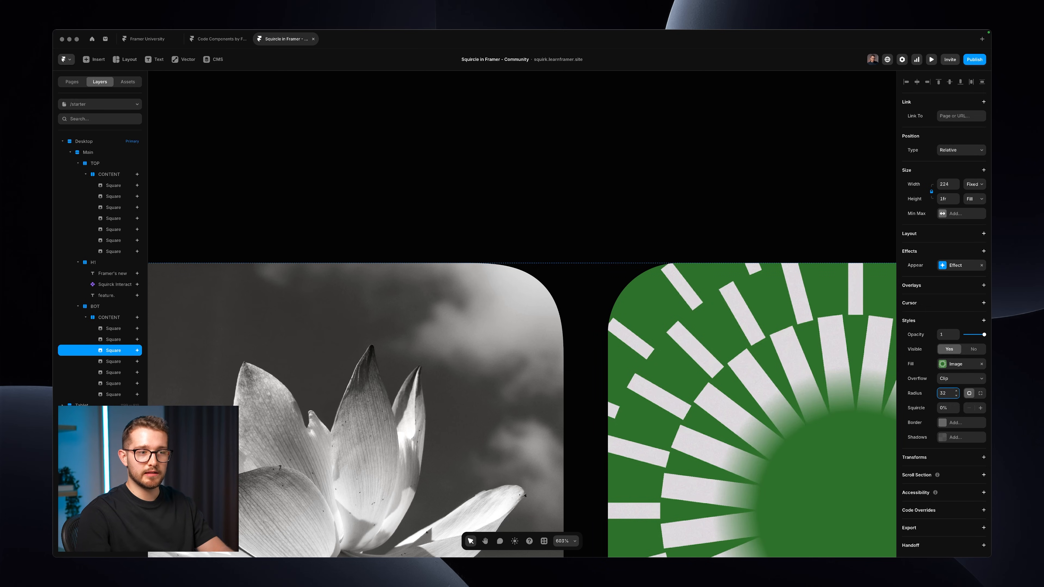
key(Down)
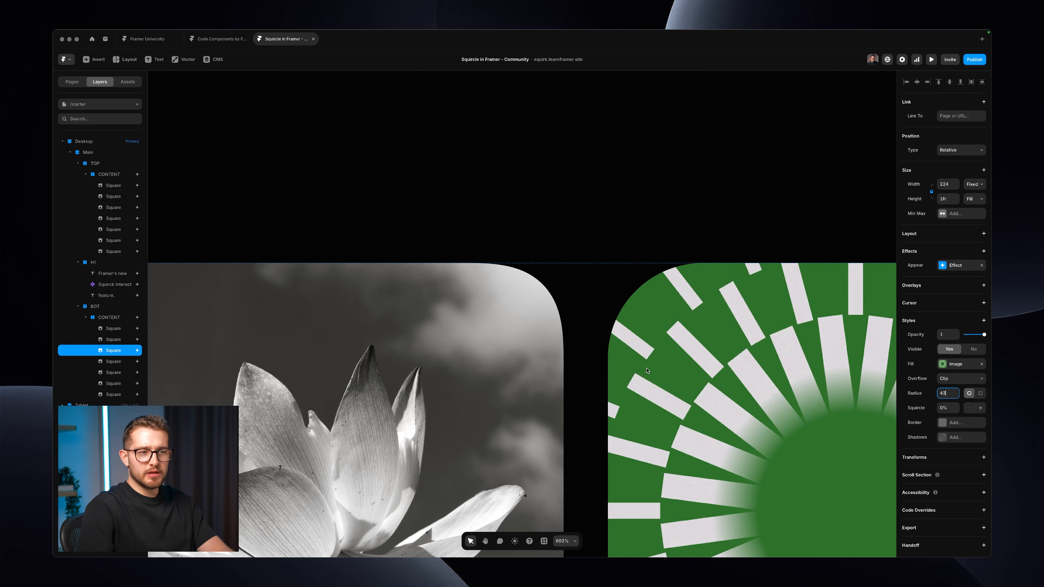
Switch between the full-screen page and the published squirk.learnframer.site in Safari to compare the corners of the images and heading component
scroll(646, 371, down, 10)
scroll(596, 305, down, 4)
scroll(596, 306, right, 2)
key(super+Tab)
key(super+Tab)
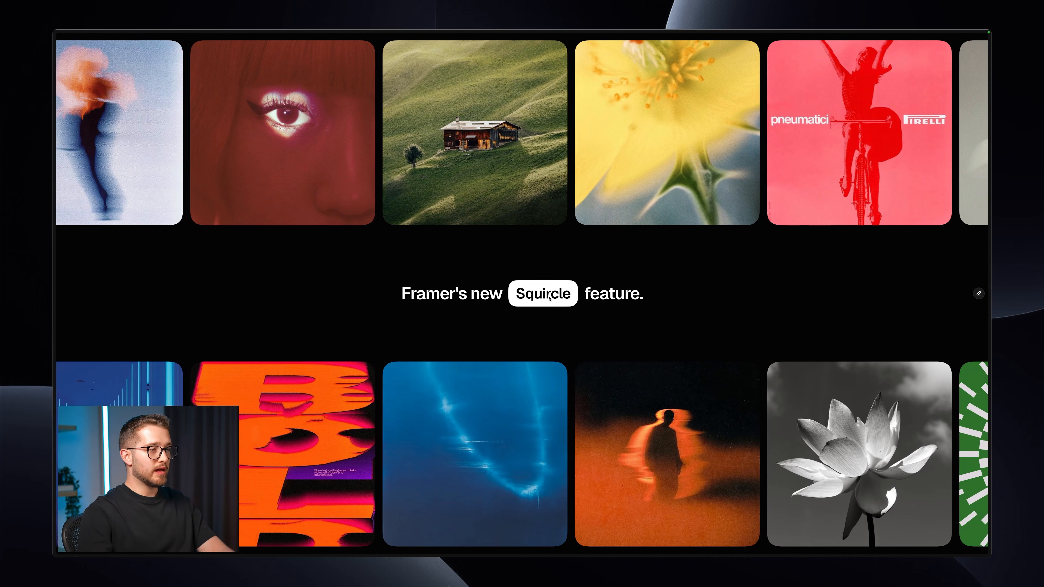
key(super+Tab)
click(491, 306)
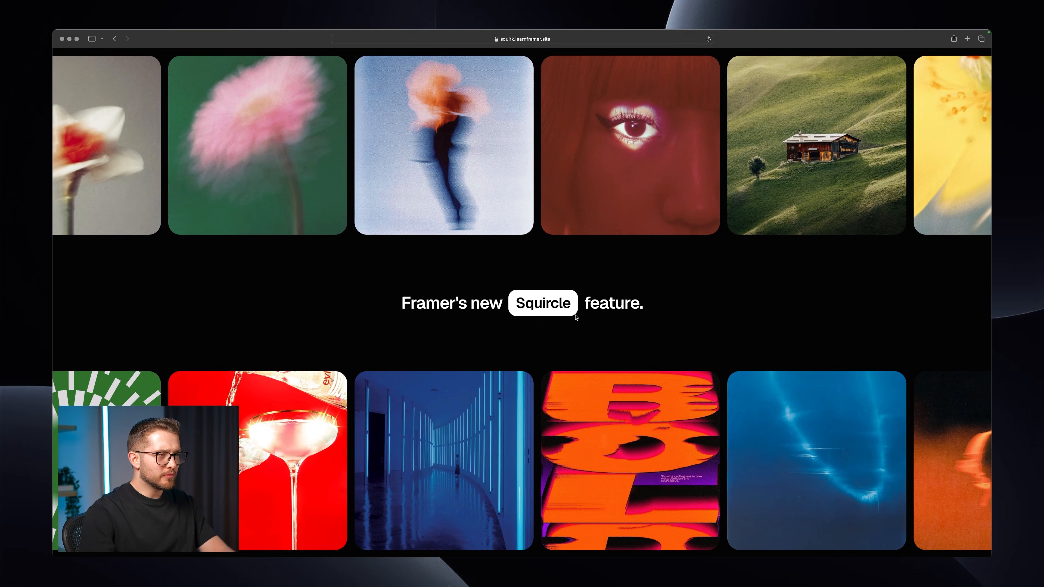
key(super+Tab)
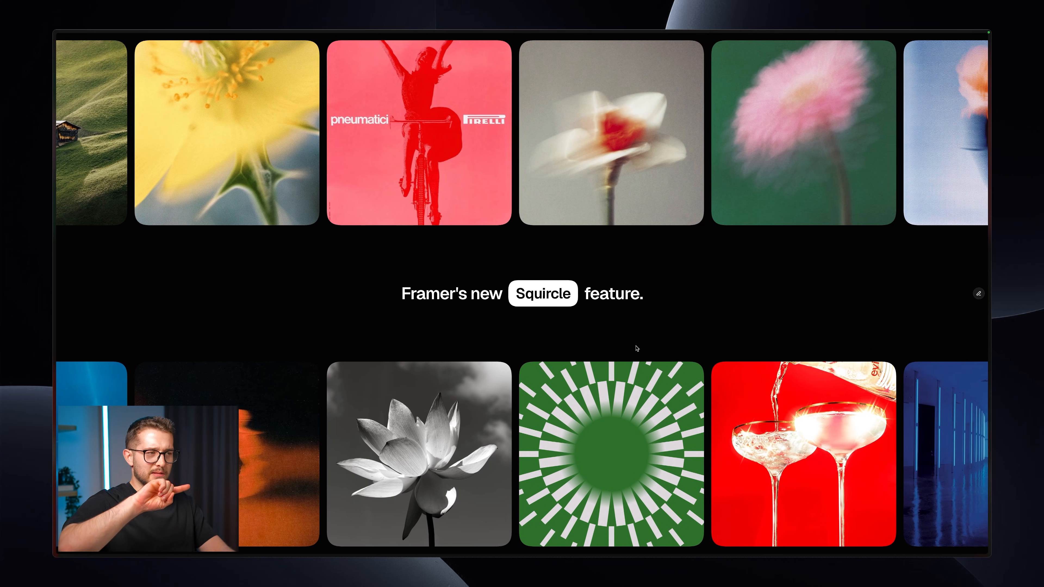
key(super+Tab)
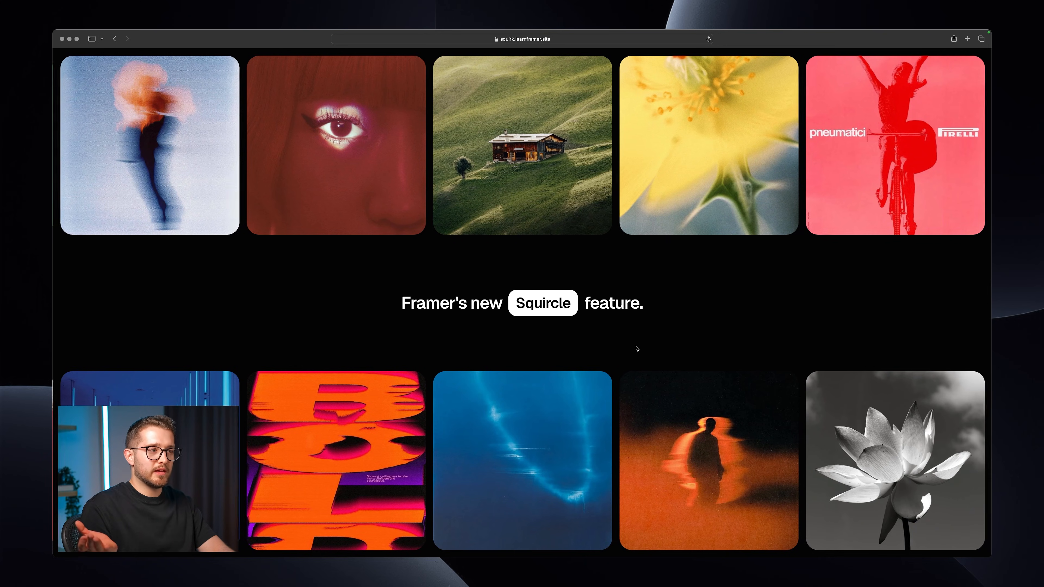
key(super+Tab)
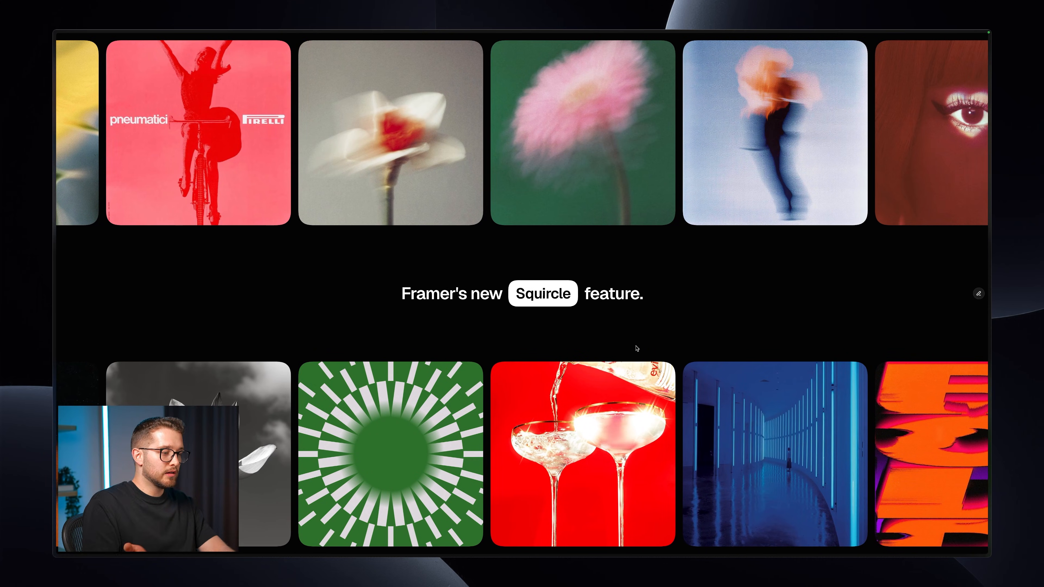
key(super+Tab)
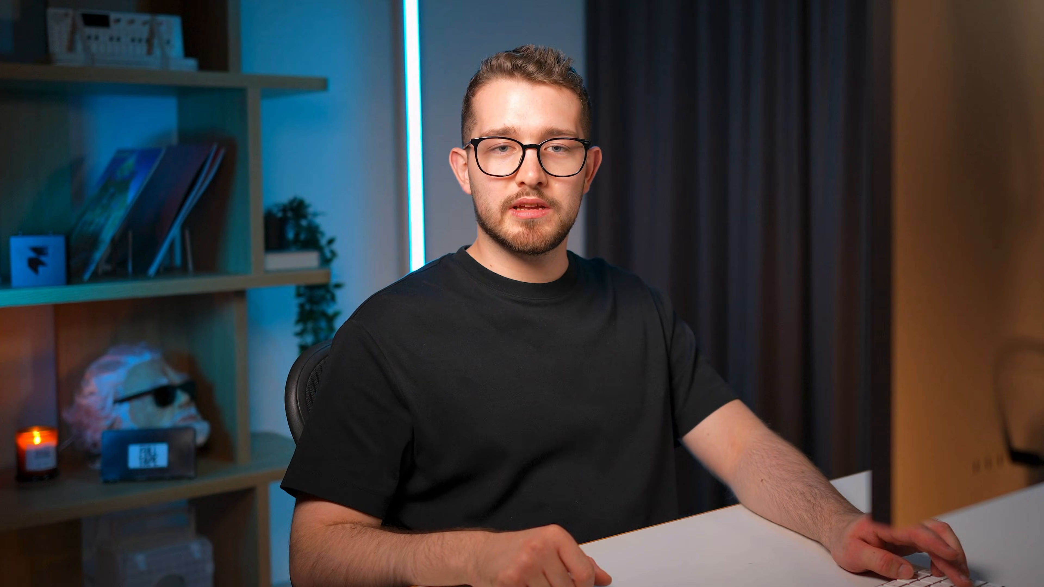